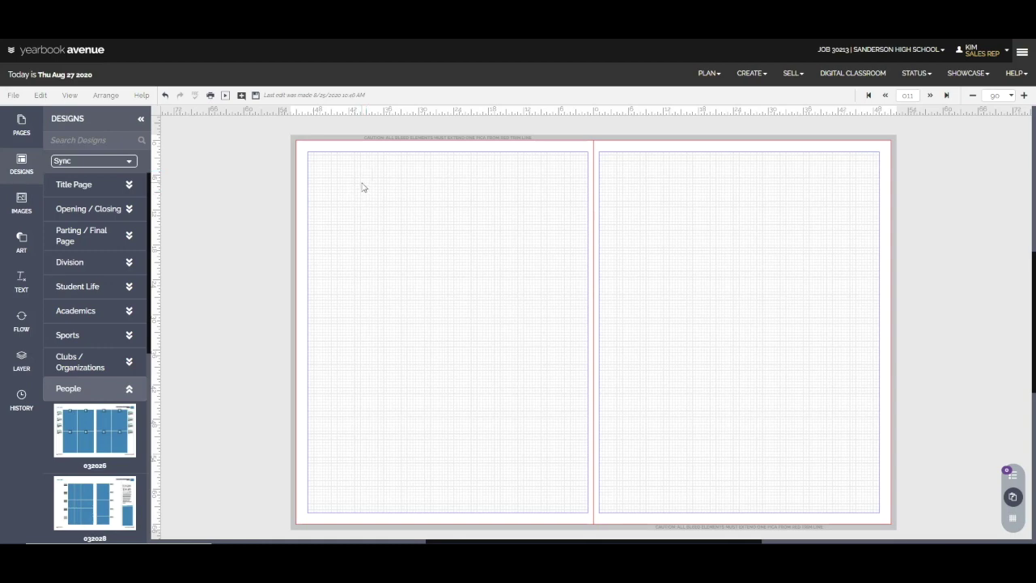
- Paste the copied September layout onto the blank spread
right_click(361, 186)
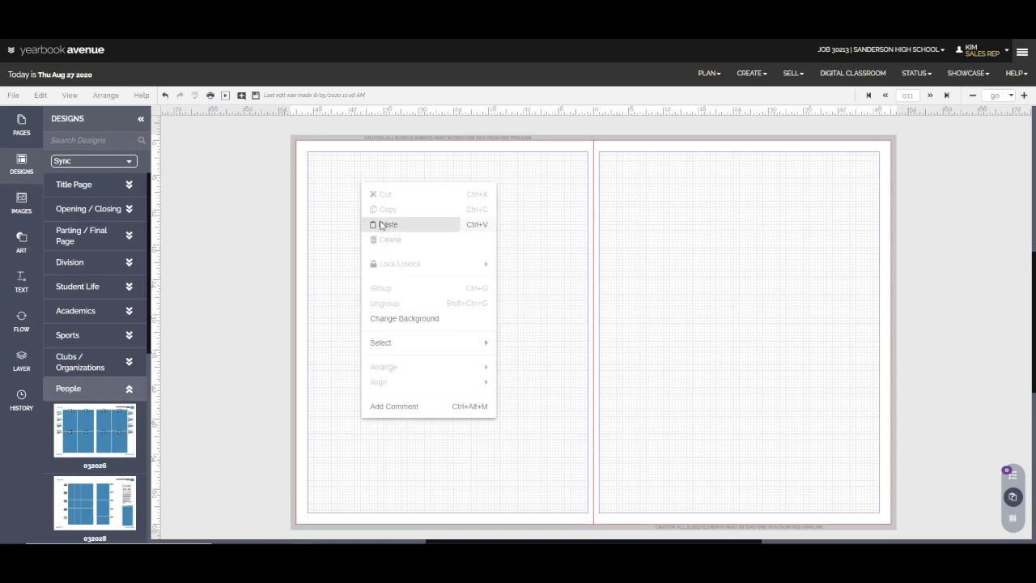
click(376, 224)
click(269, 216)
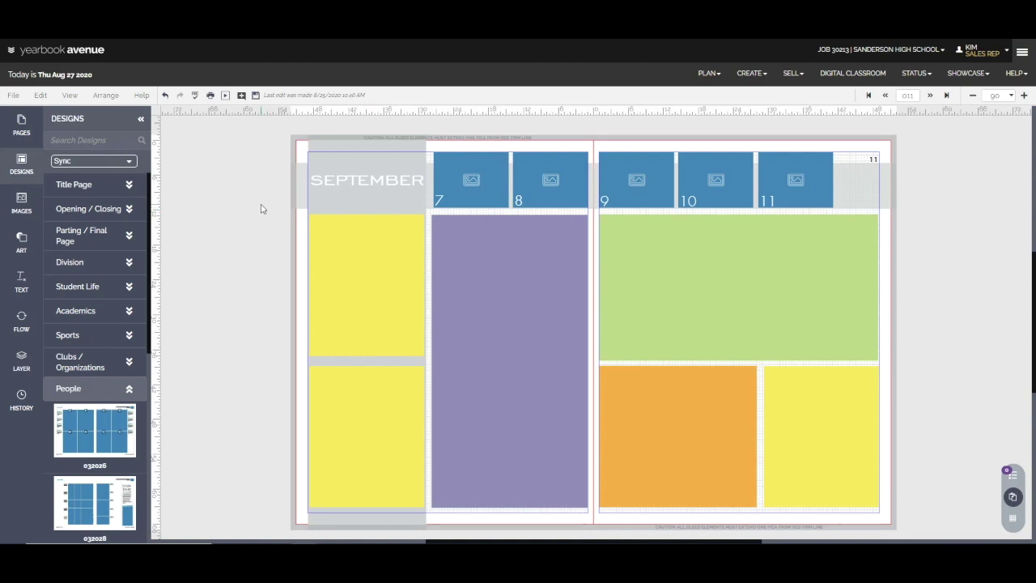
- Delete the five coloured blocks (three yellow, green, orange) below the header
click(338, 275)
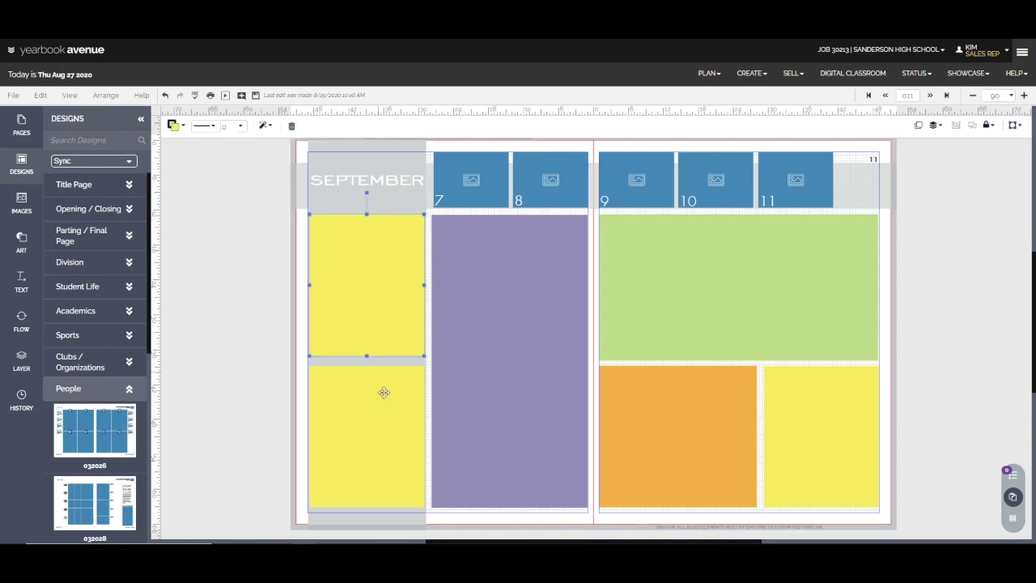
shift+click(384, 394)
click(661, 321)
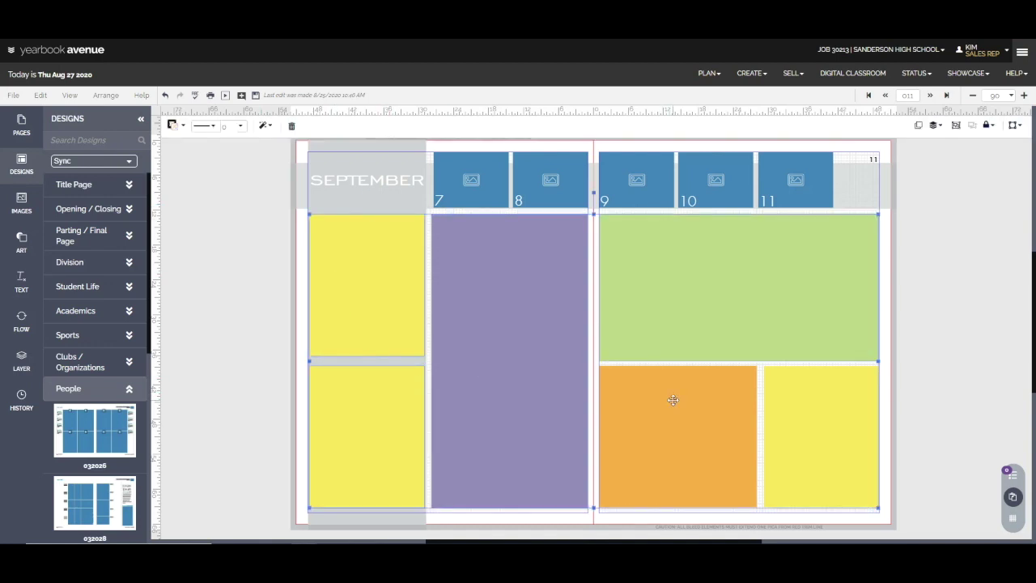
shift+click(673, 397)
shift+click(794, 397)
key(Delete)
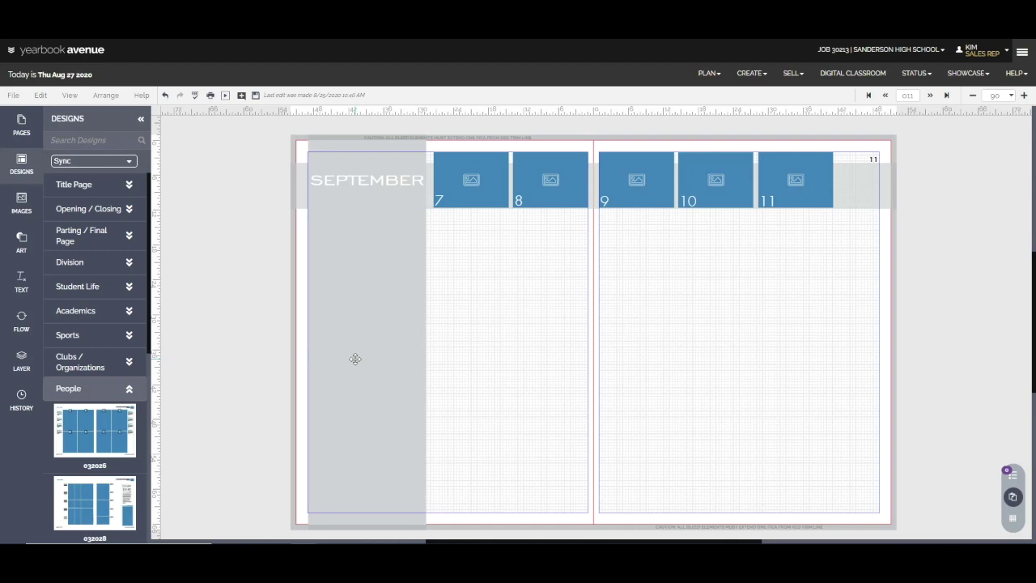
- Paste the coloured blocks back below the header and pull a horizontal guide onto the spread
right_click(500, 349)
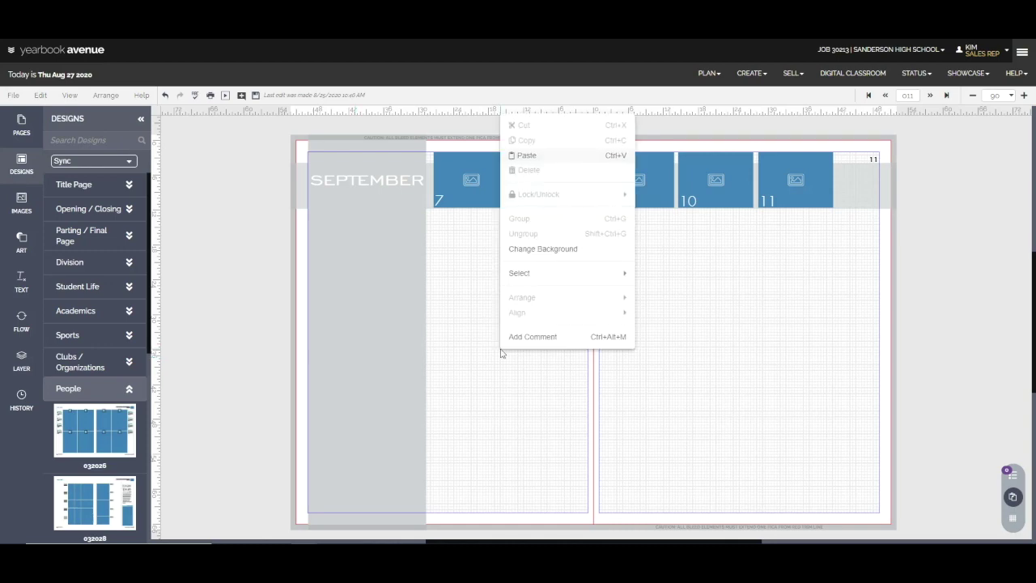
click(527, 155)
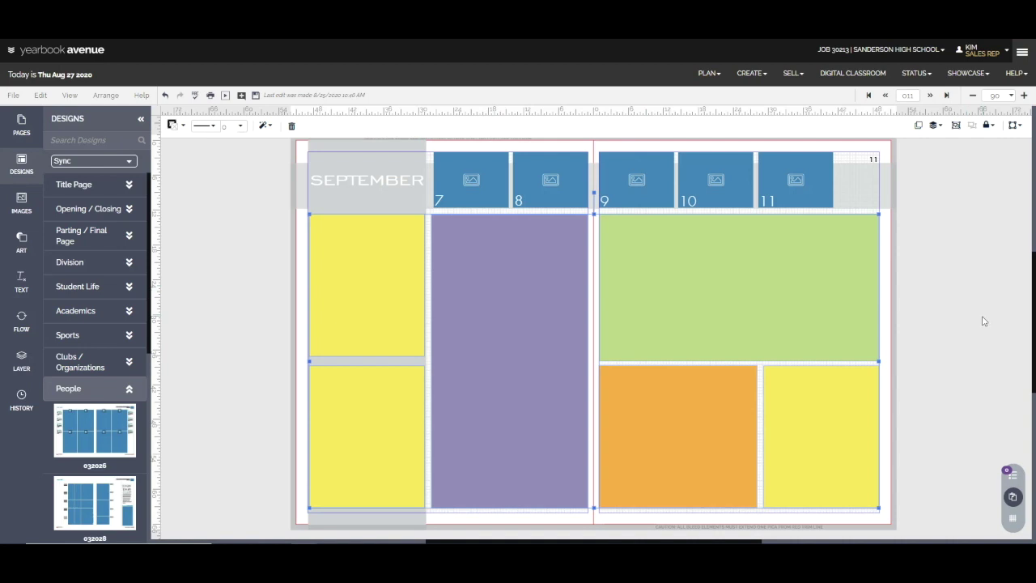
click(934, 321)
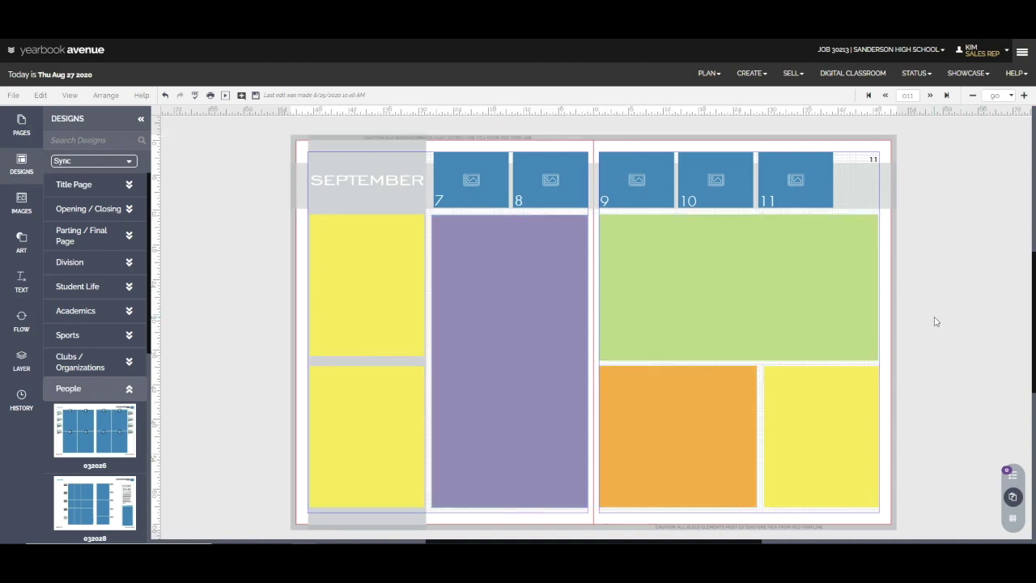
mouse_move(697, 107)
mouse_down()
mouse_move(671, 371)
mouse_move(684, 291)
mouse_move(680, 115)
mouse_up()
drag(778, 300, 485, 317)
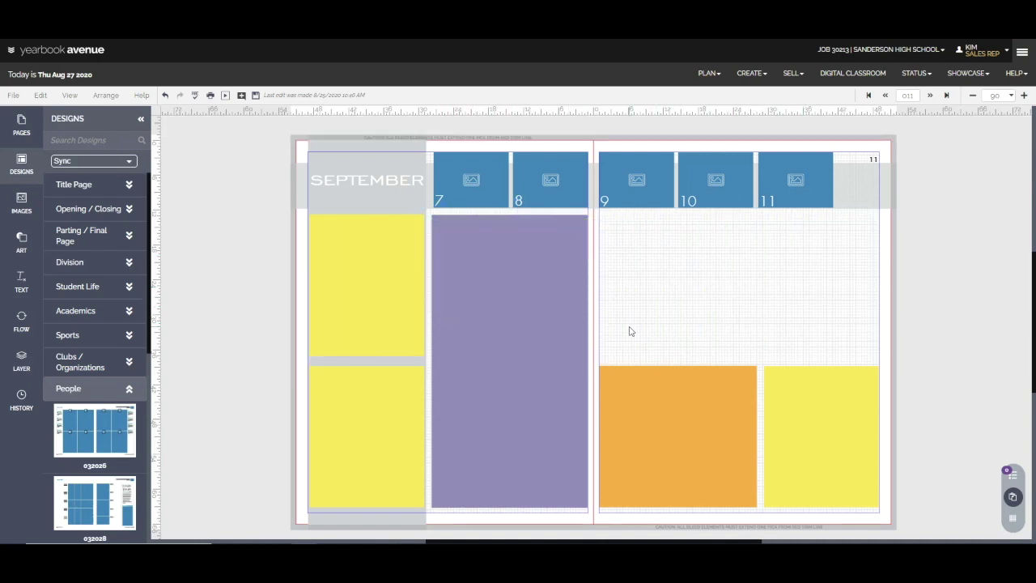
drag(630, 327, 815, 316)
drag(708, 435, 692, 282)
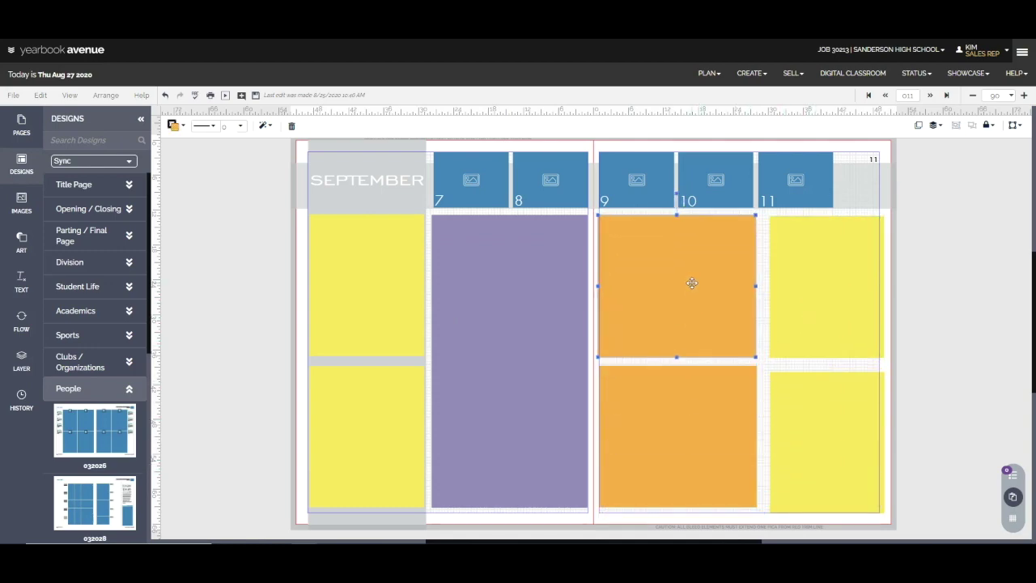
click(919, 427)
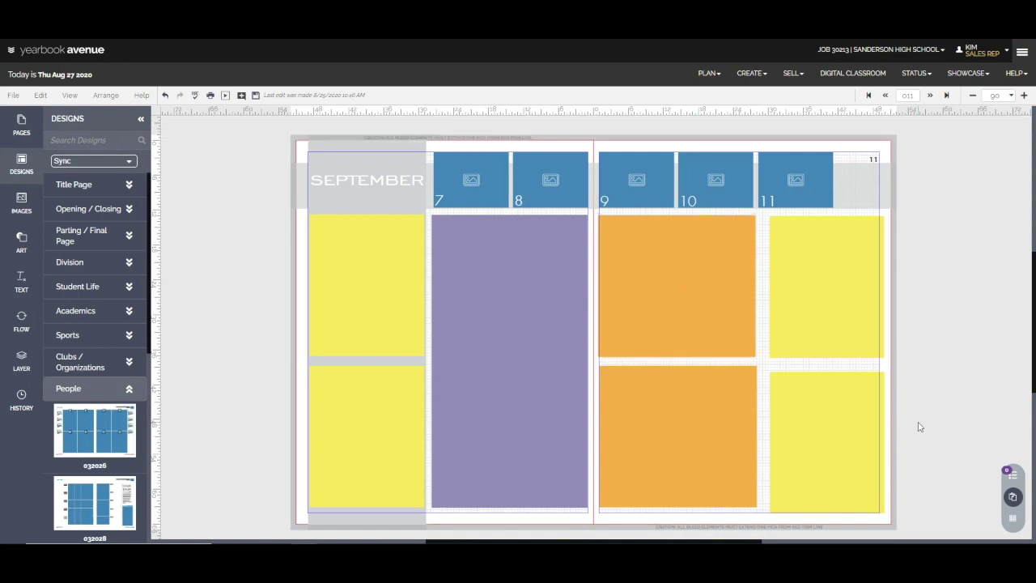
click(165, 95)
click(165, 95)
click(168, 95)
click(167, 96)
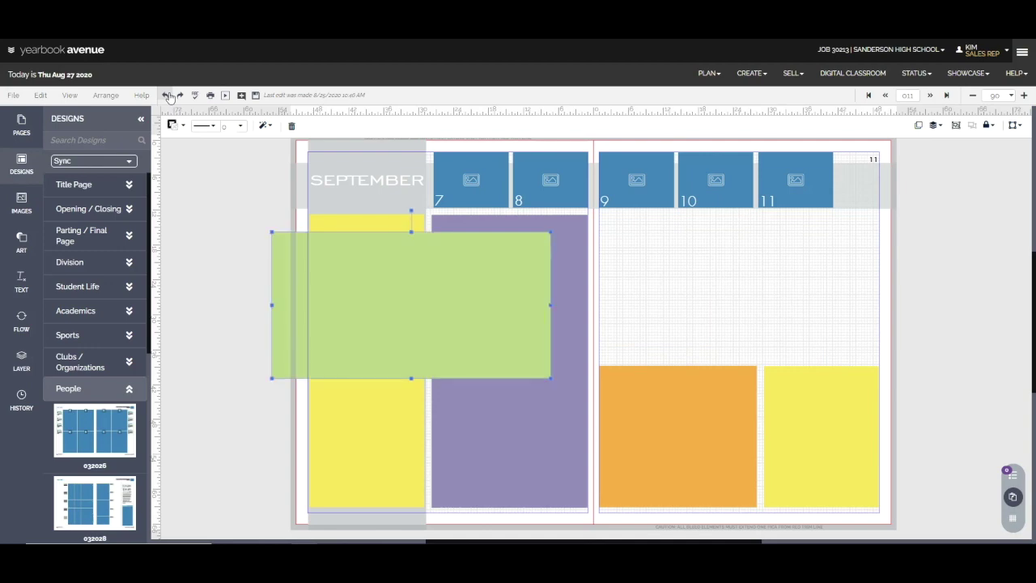
click(167, 96)
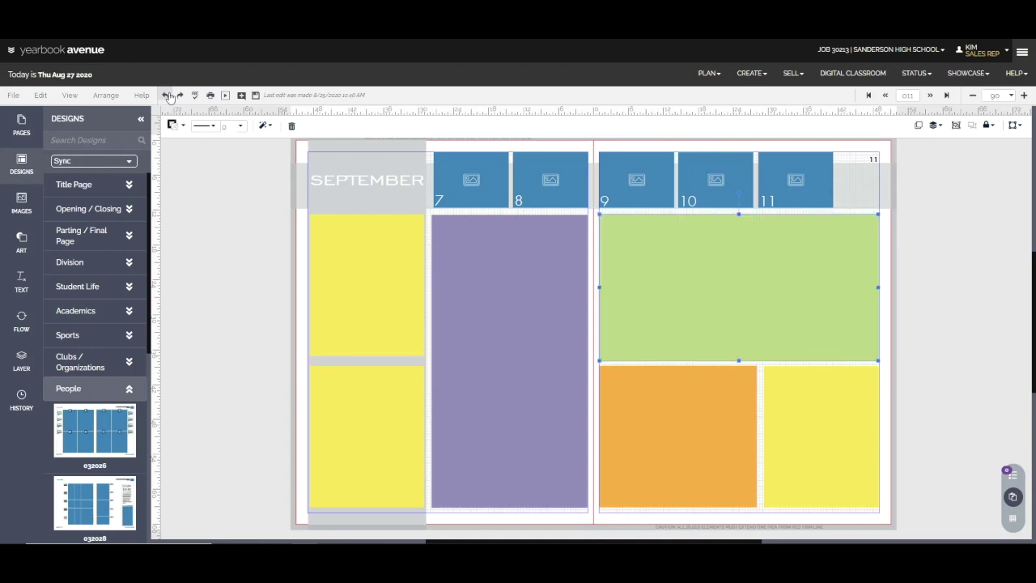
click(541, 370)
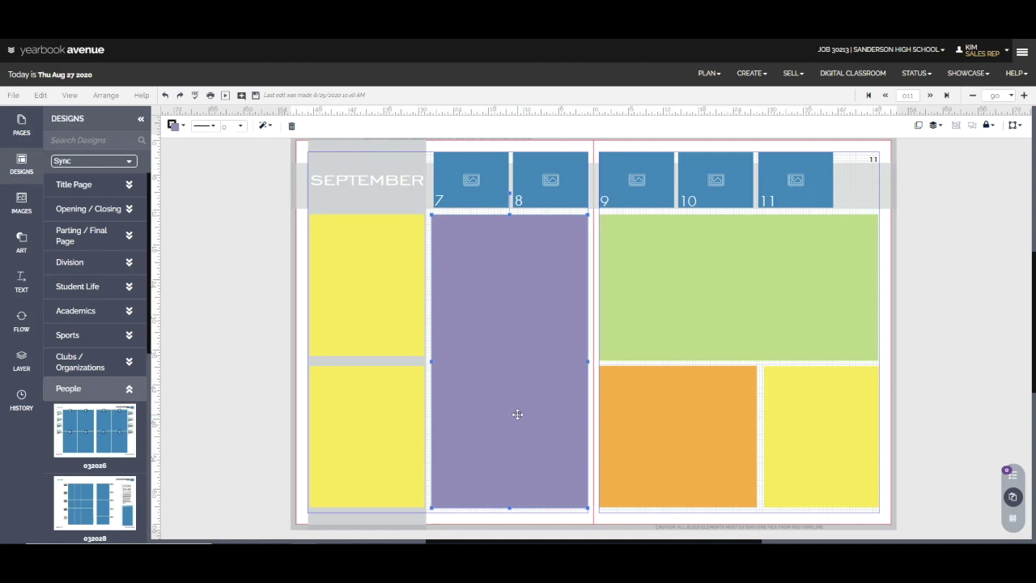
key(Delete)
click(374, 429)
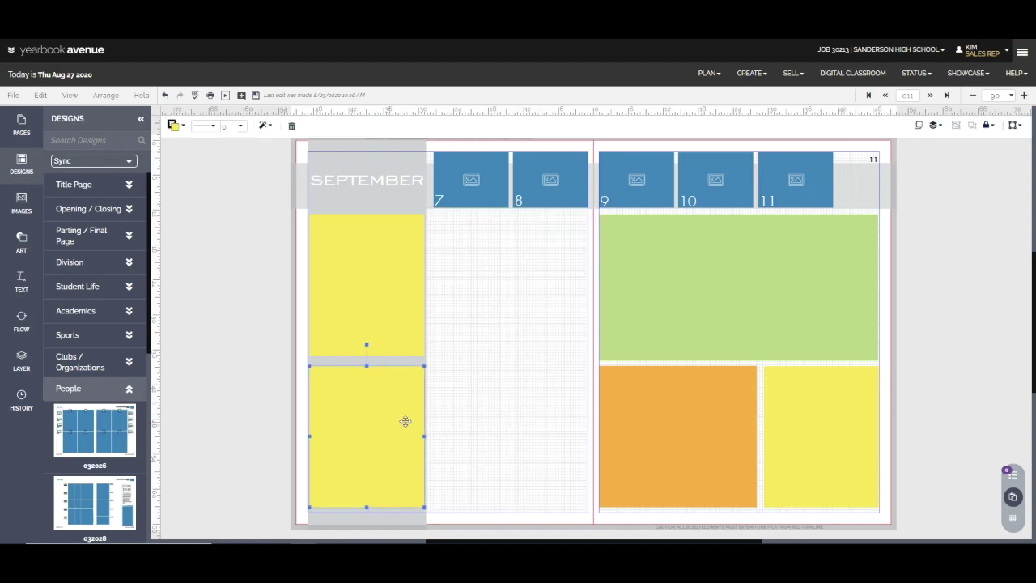
key(Delete)
drag(809, 296, 520, 446)
click(664, 445)
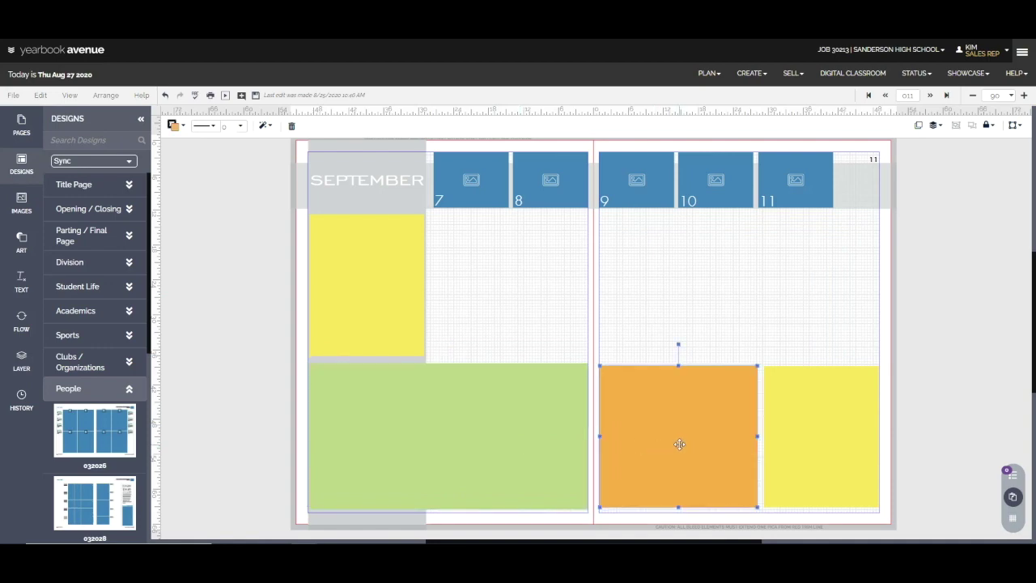
drag(679, 444, 511, 287)
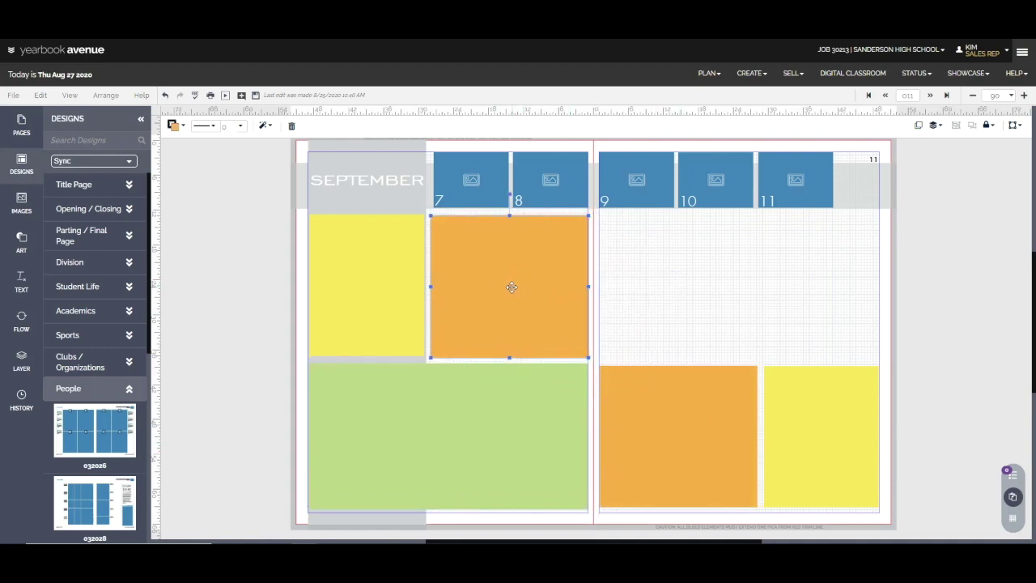
click(488, 436)
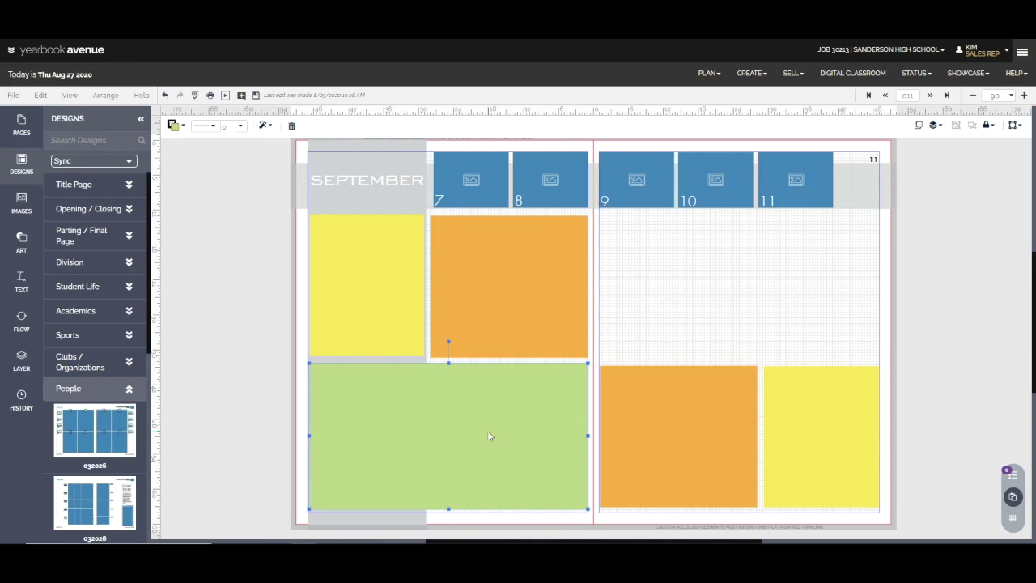
drag(488, 436, 771, 277)
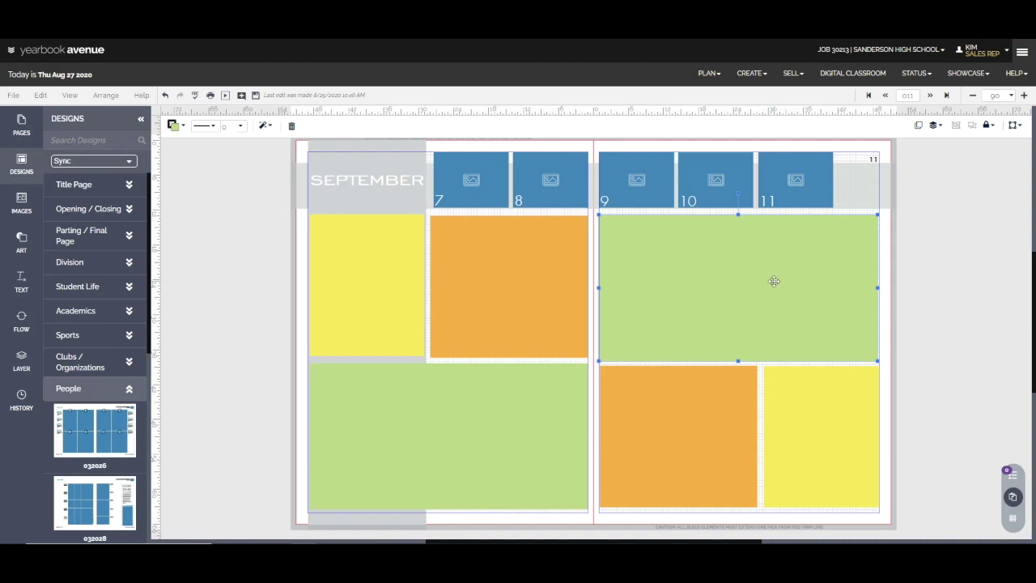
key(ctrl+z)
key(ctrl+z)
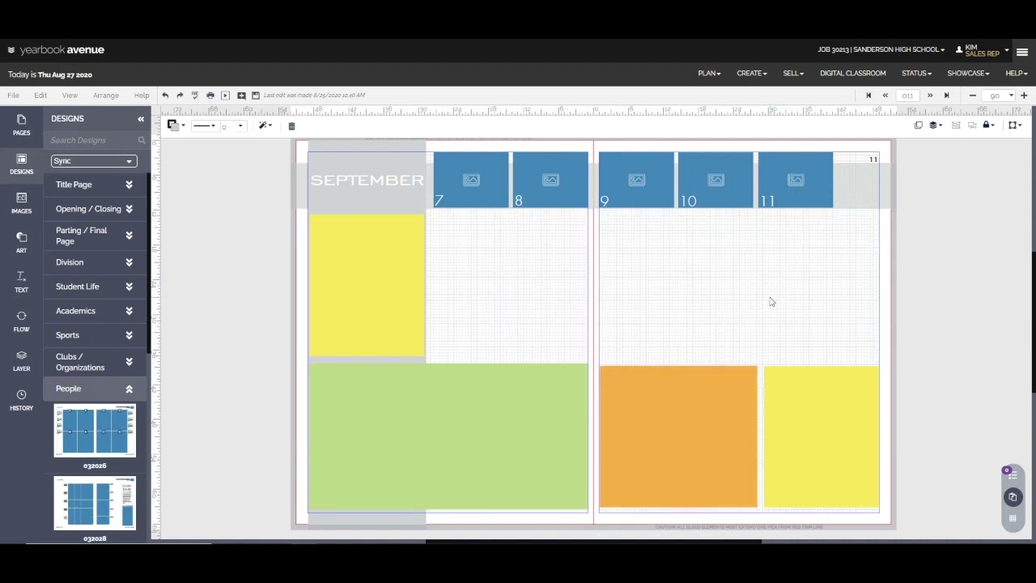
key(ctrl+y)
key(ctrl+y)
key(ctrl+y)
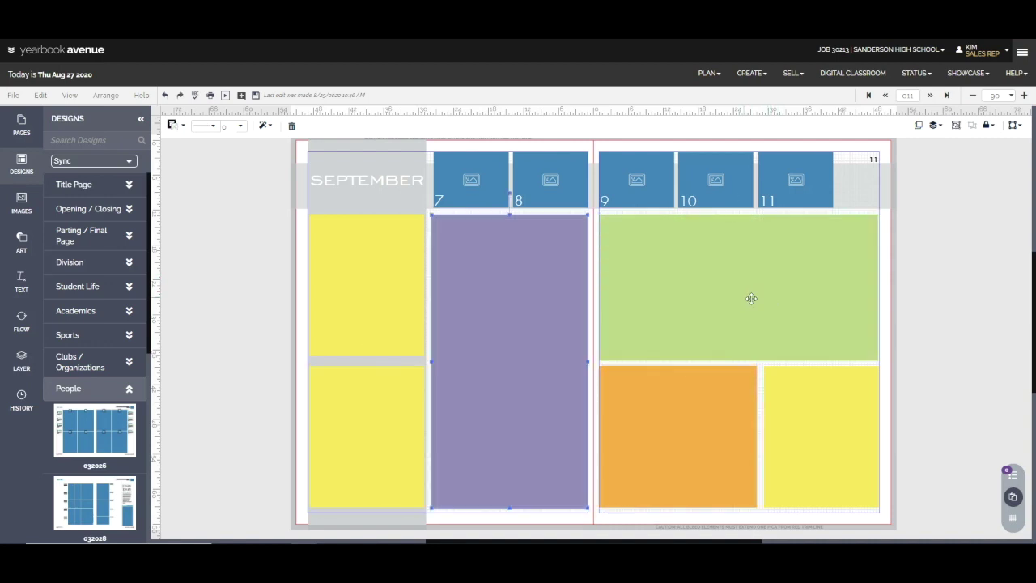
click(911, 318)
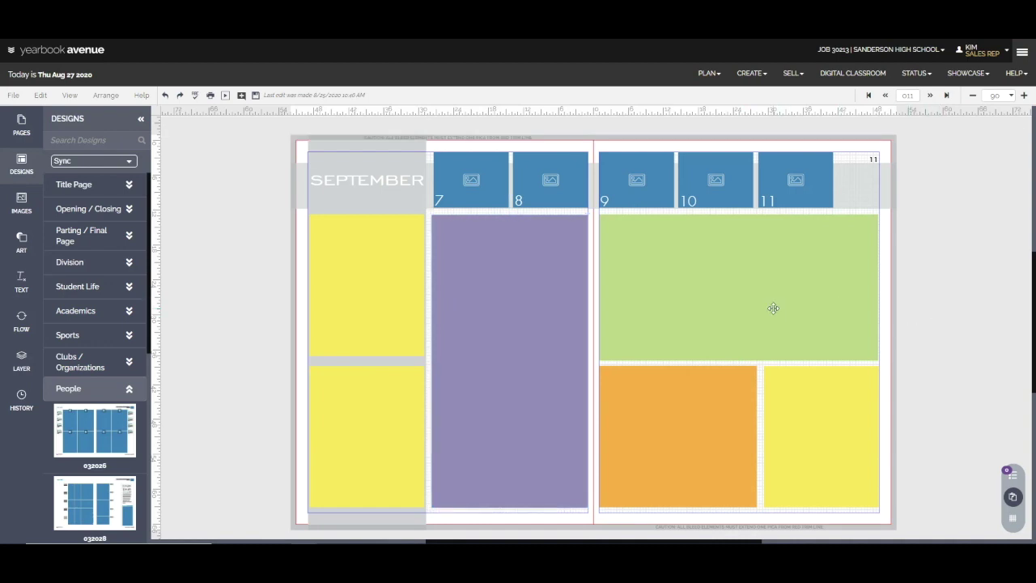
- Switch the Designs panel to the Custom 'My Click-N-Go!' collection and scroll its modules
click(129, 162)
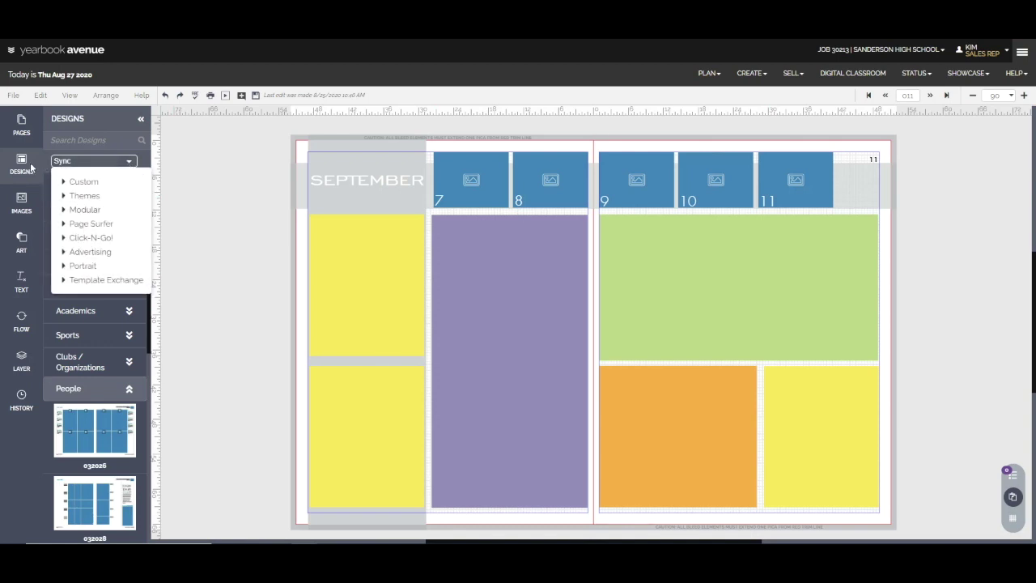
click(64, 183)
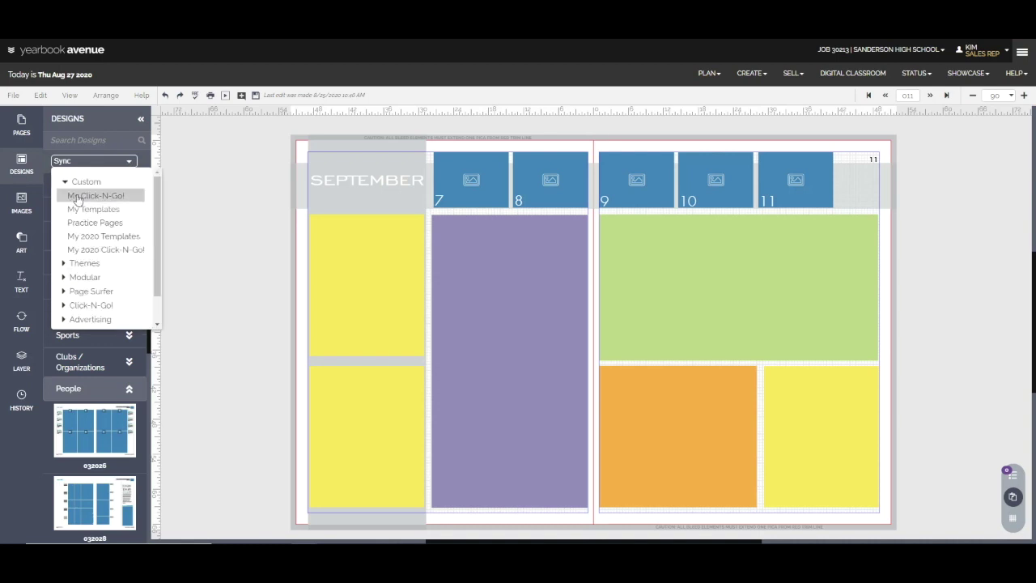
click(77, 197)
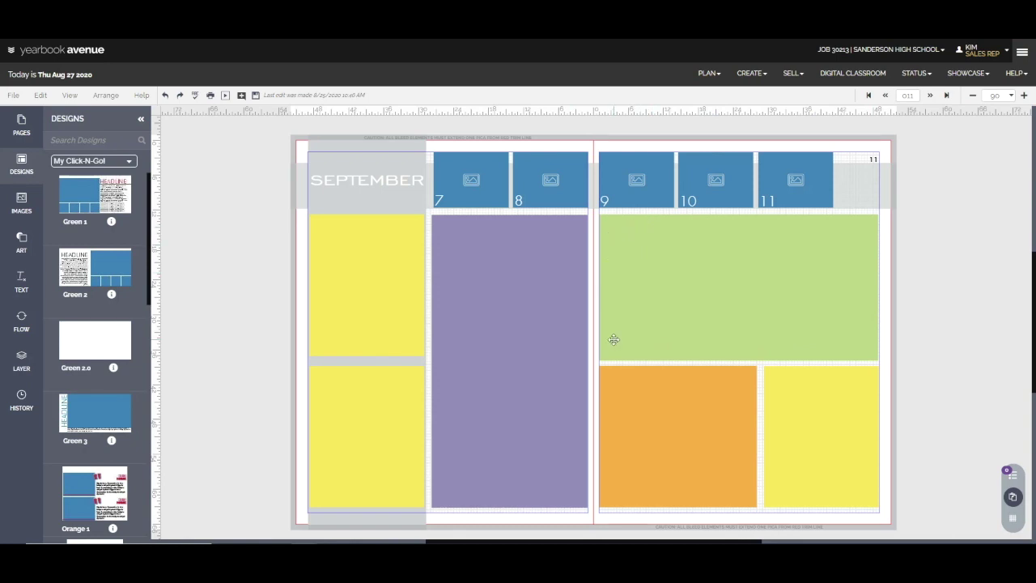
scroll(73, 415, down, 2)
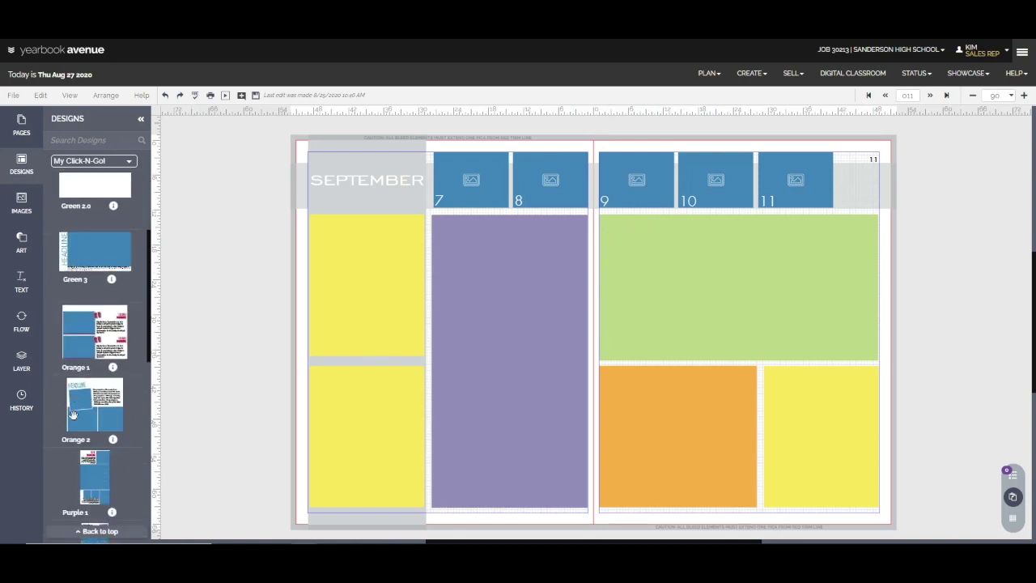
scroll(72, 416, down, 6)
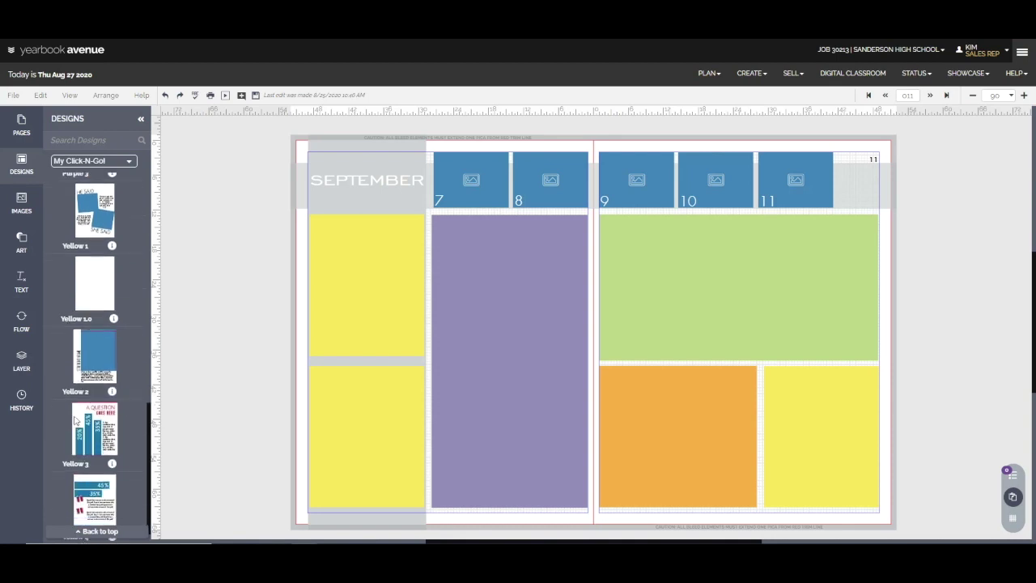
scroll(76, 418, down, 1)
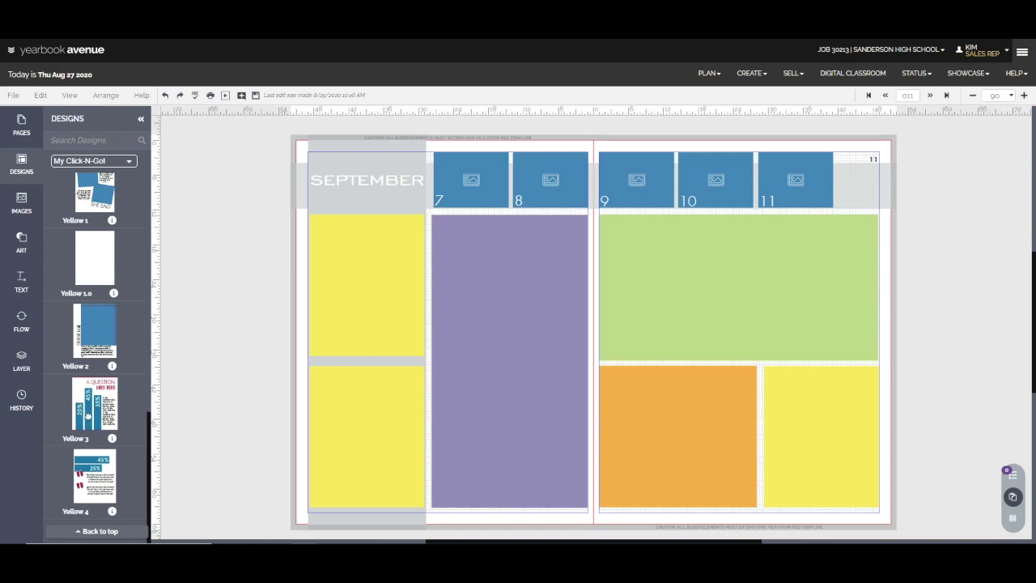
drag(87, 416, 348, 442)
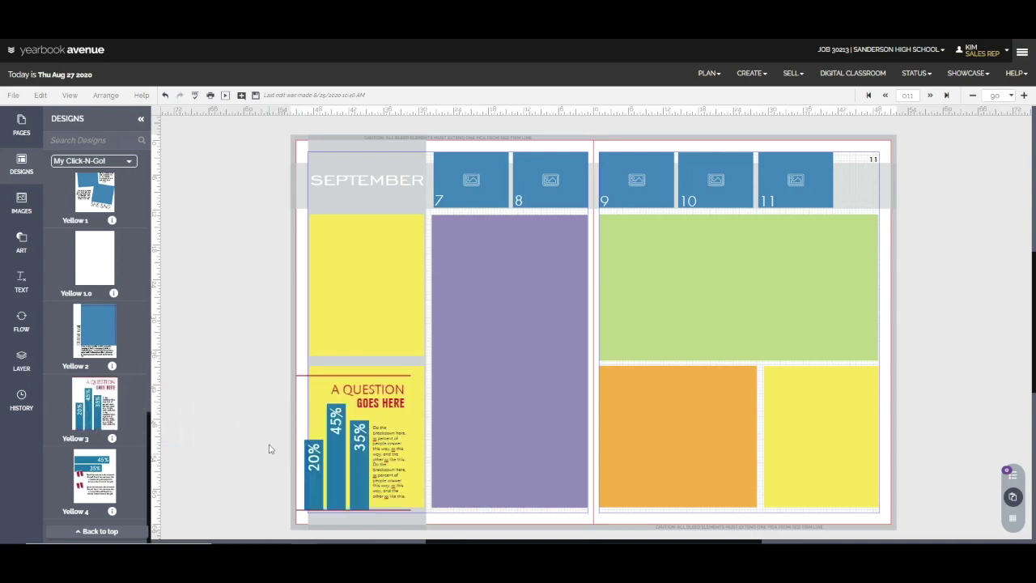
click(353, 461)
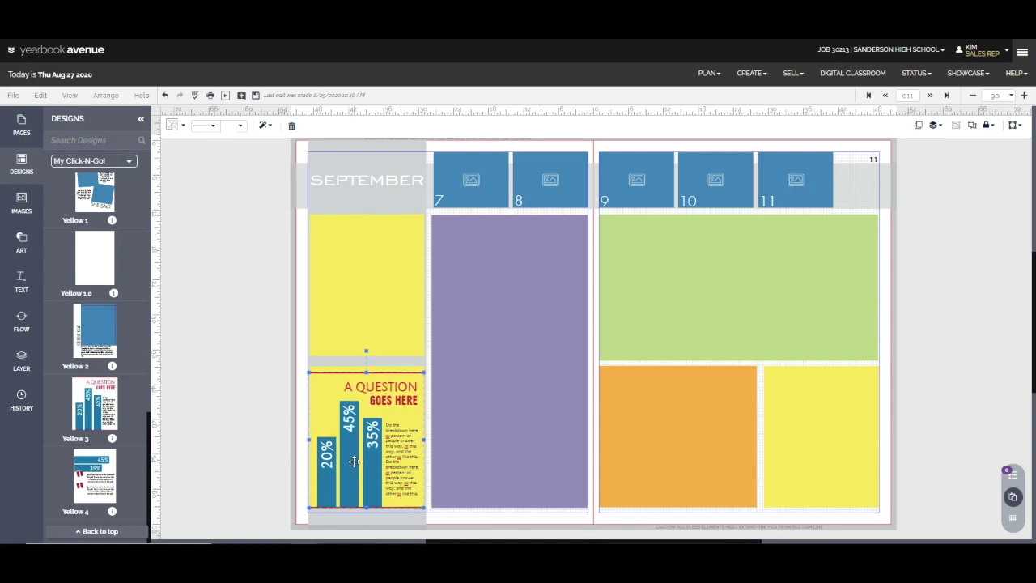
click(225, 393)
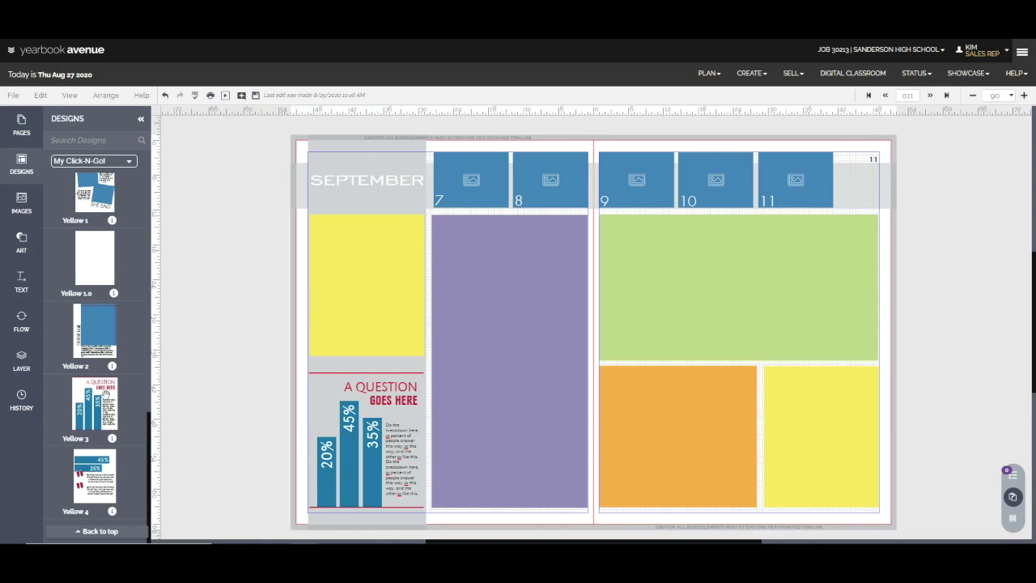
scroll(97, 400, up, 1)
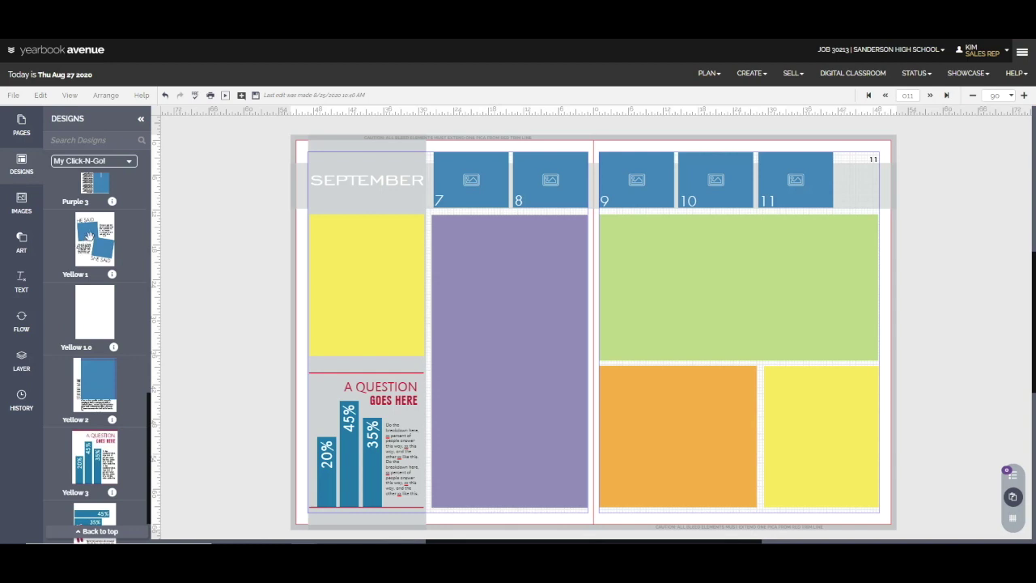
drag(89, 237, 374, 308)
- Delete the yellow background box behind the He Said/She Said module
click(240, 312)
click(393, 225)
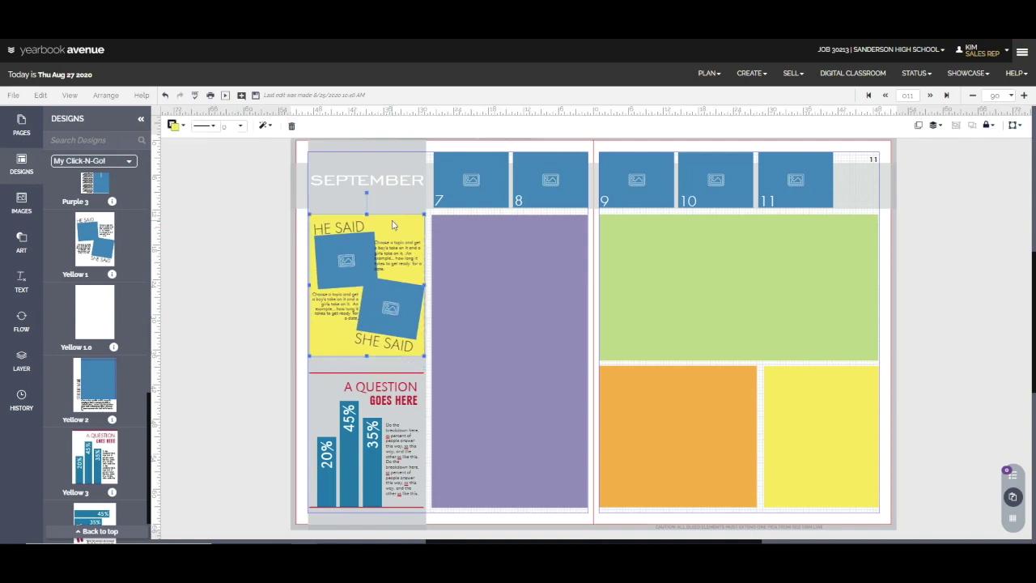
key(Delete)
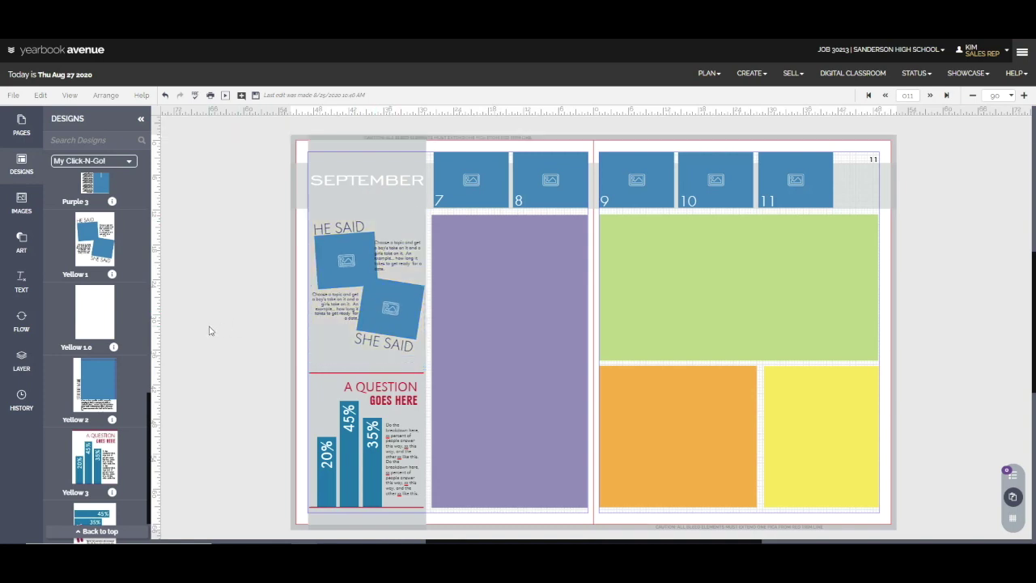
- Recolor the grey left-column background to NU Hush light blue
click(353, 143)
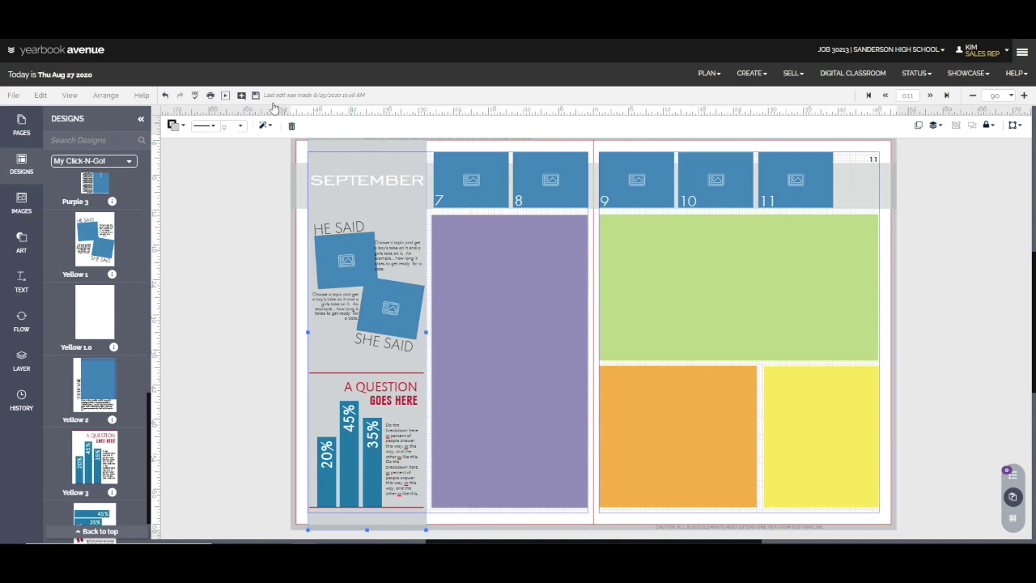
click(175, 128)
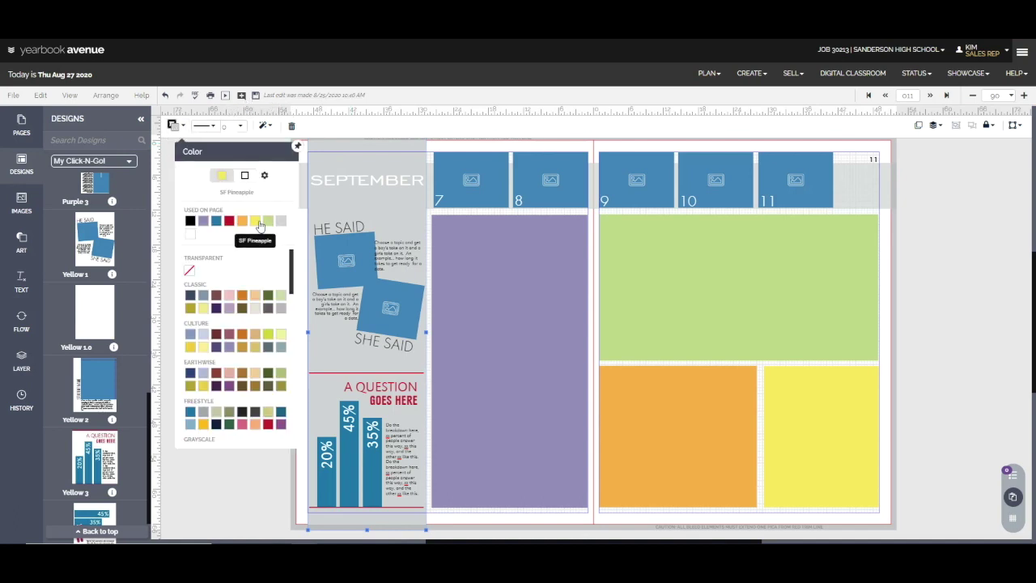
scroll(204, 320, down, 2)
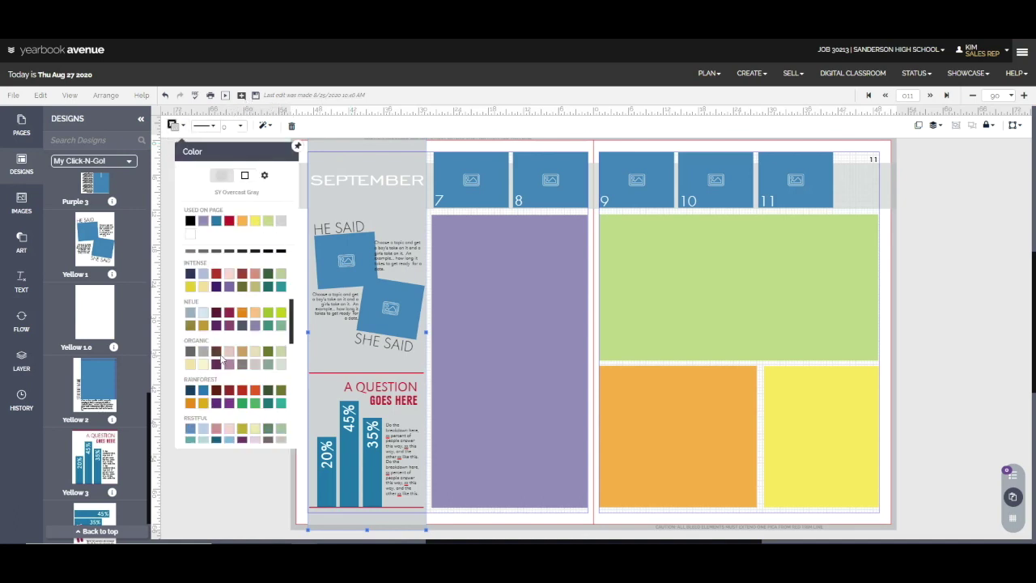
click(203, 314)
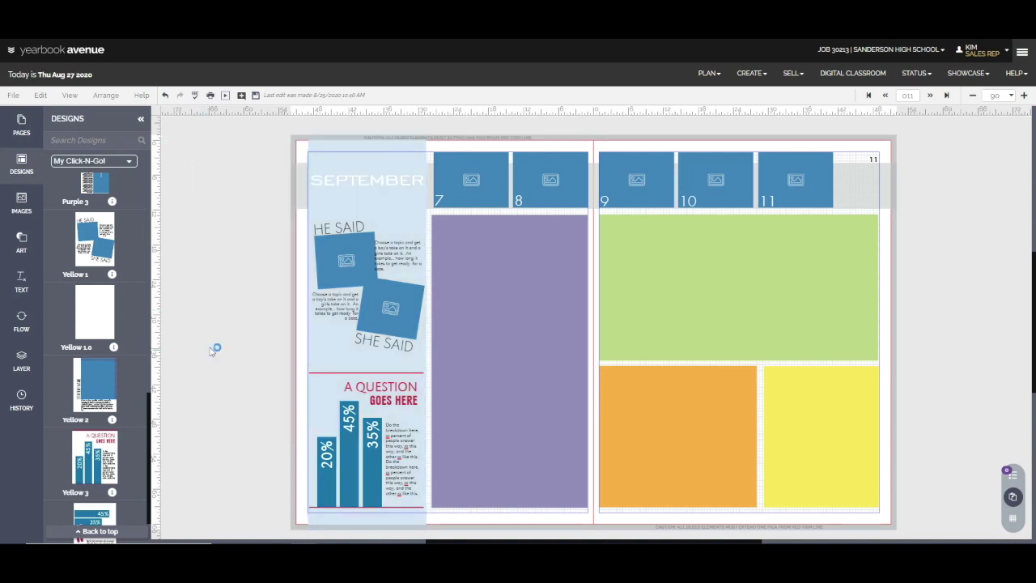
- Ungroup the He Said/She Said module and check the column's Transform values
click(338, 282)
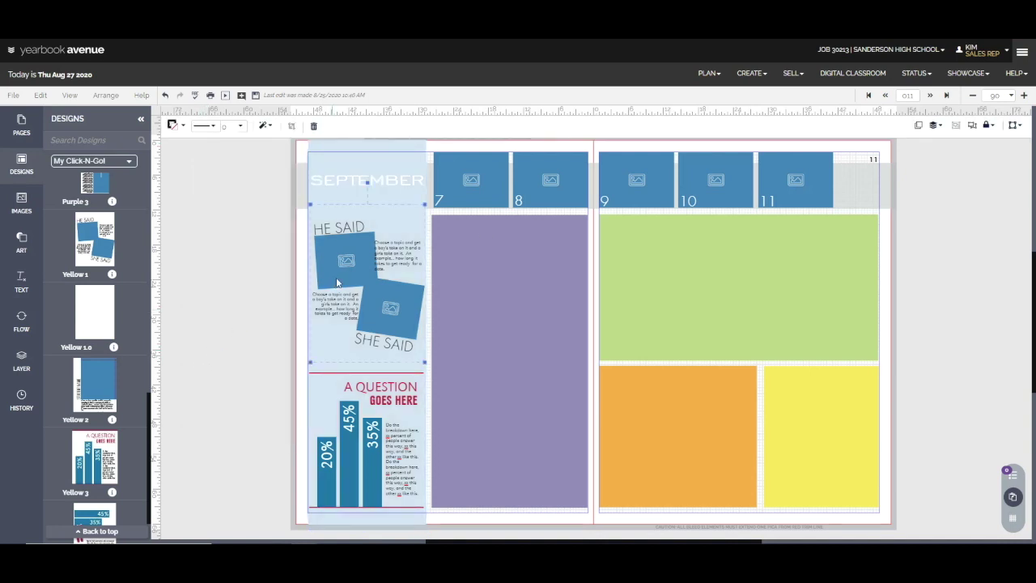
click(972, 126)
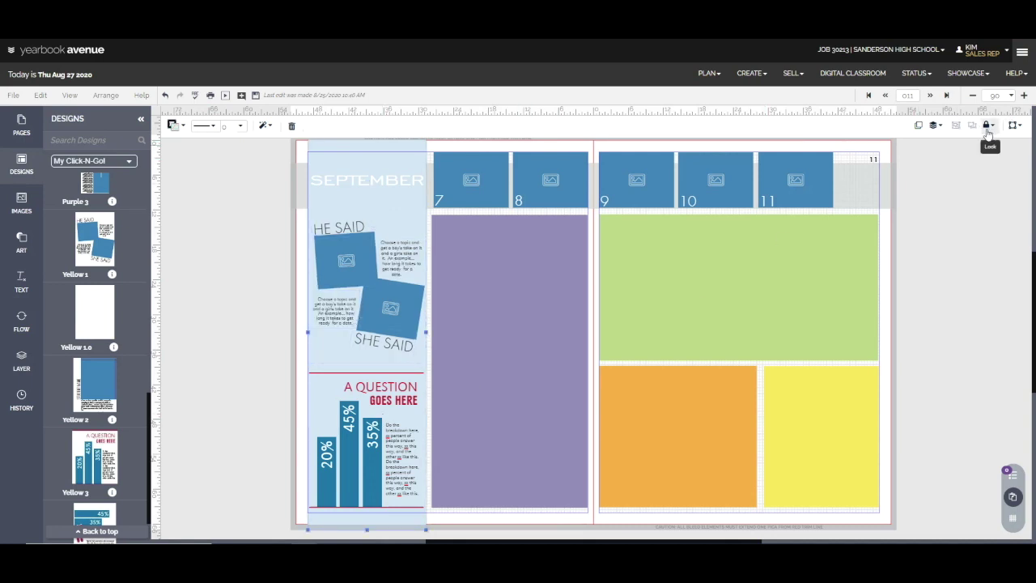
click(1013, 126)
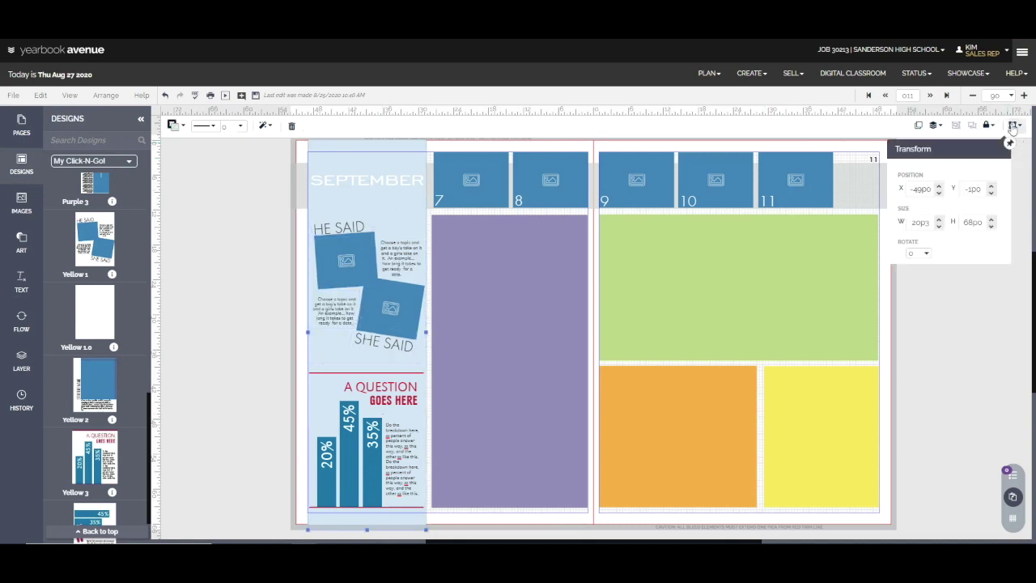
click(965, 286)
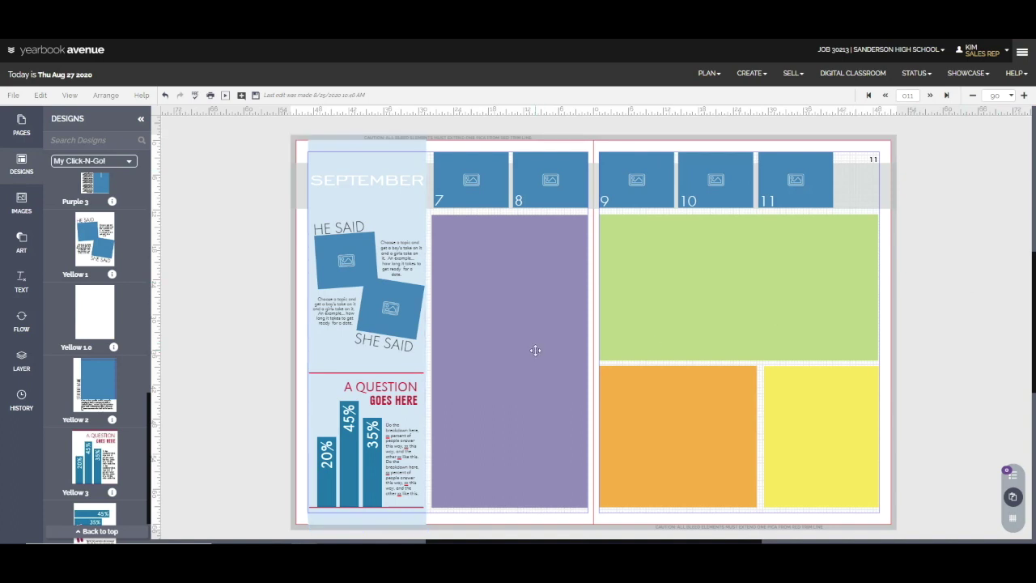
- Place the Purple 3 Event Headline design in the purple block and ungroup it
scroll(73, 360, up, 3)
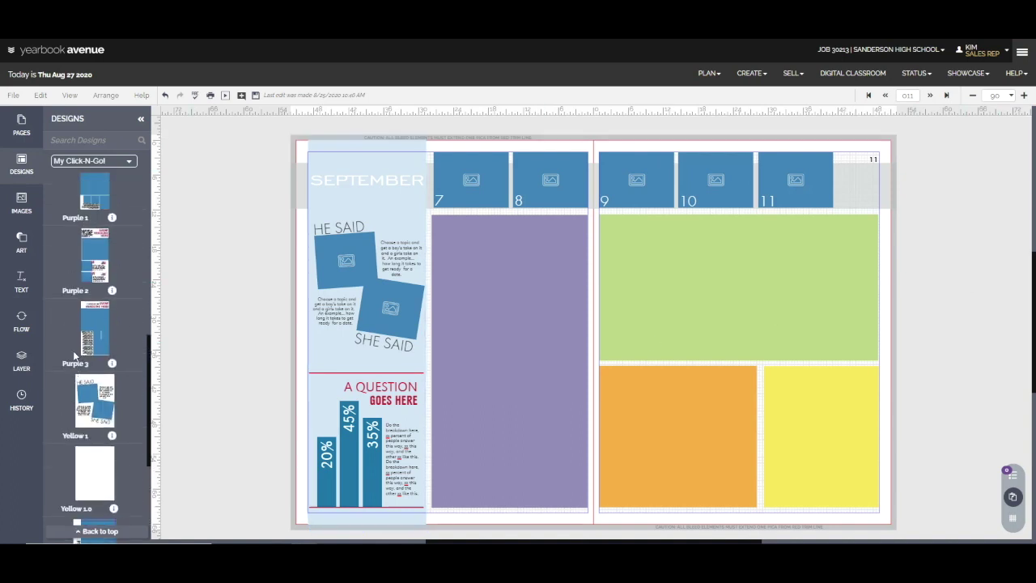
scroll(86, 369, up, 1)
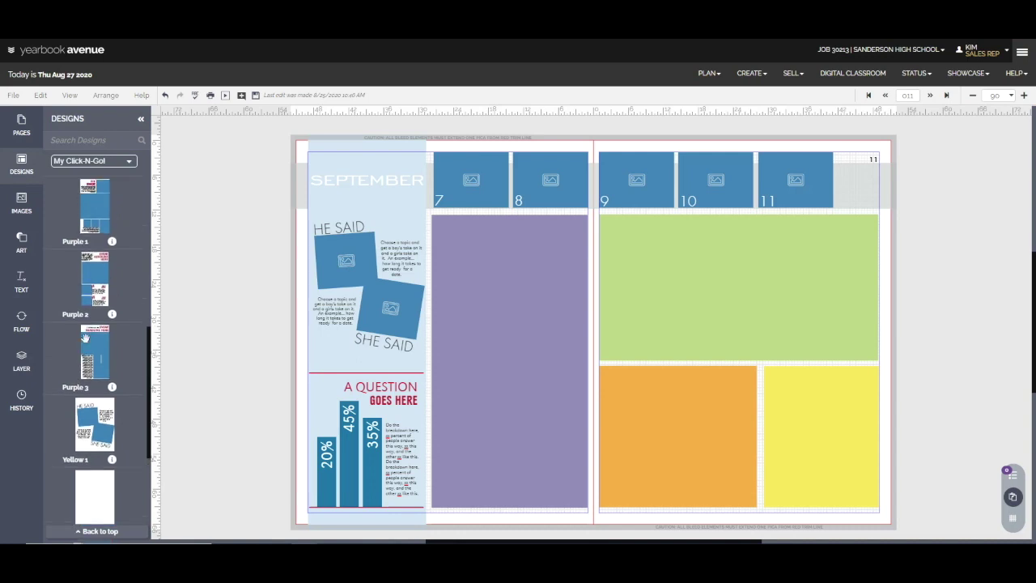
drag(86, 371, 525, 346)
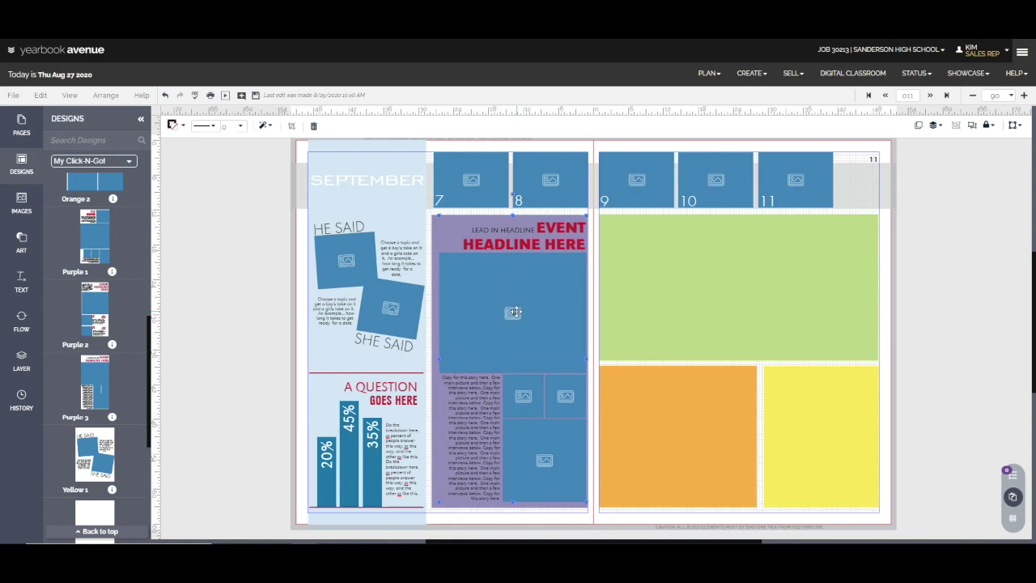
click(436, 422)
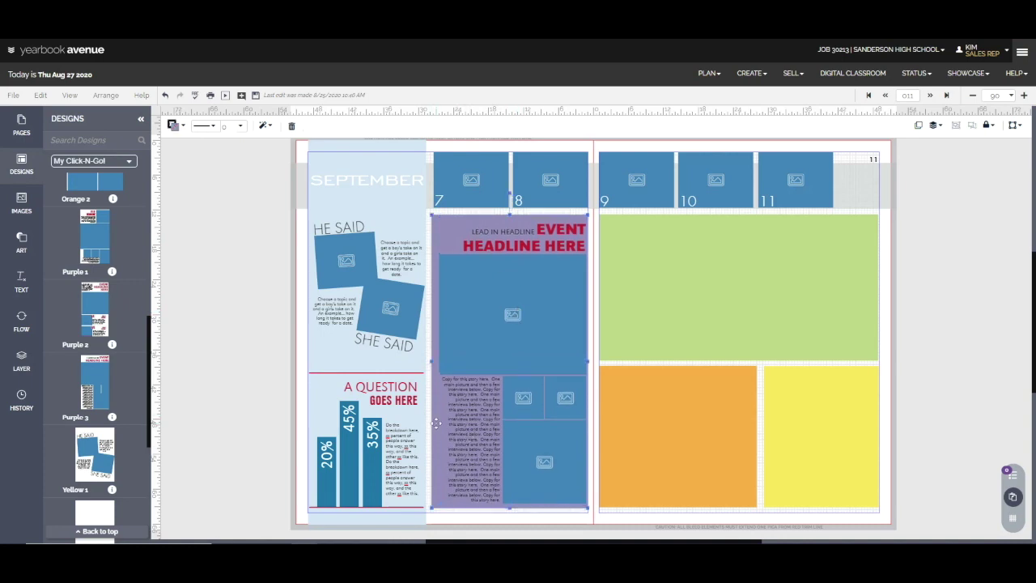
click(437, 428)
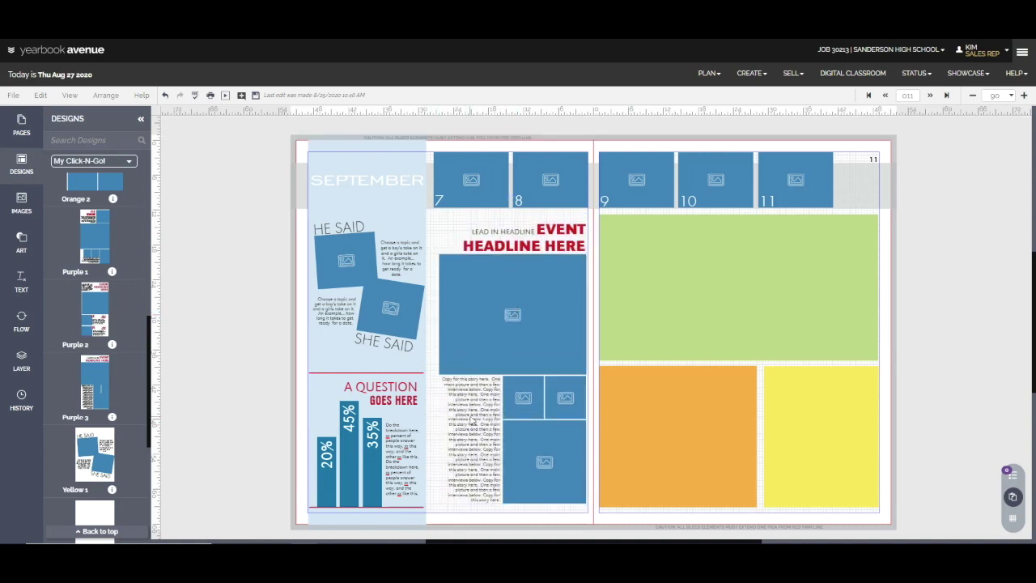
click(530, 280)
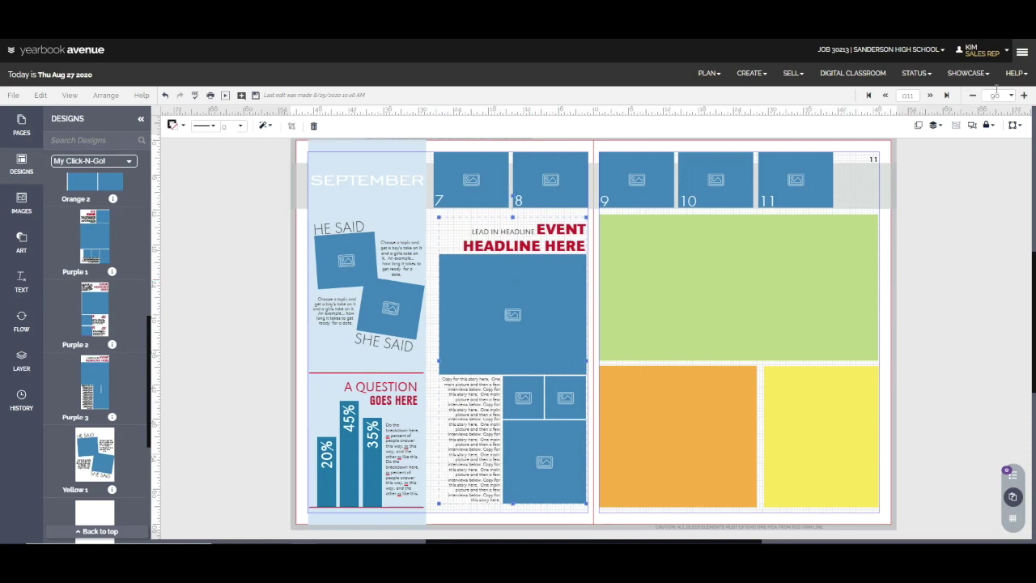
click(973, 126)
click(903, 227)
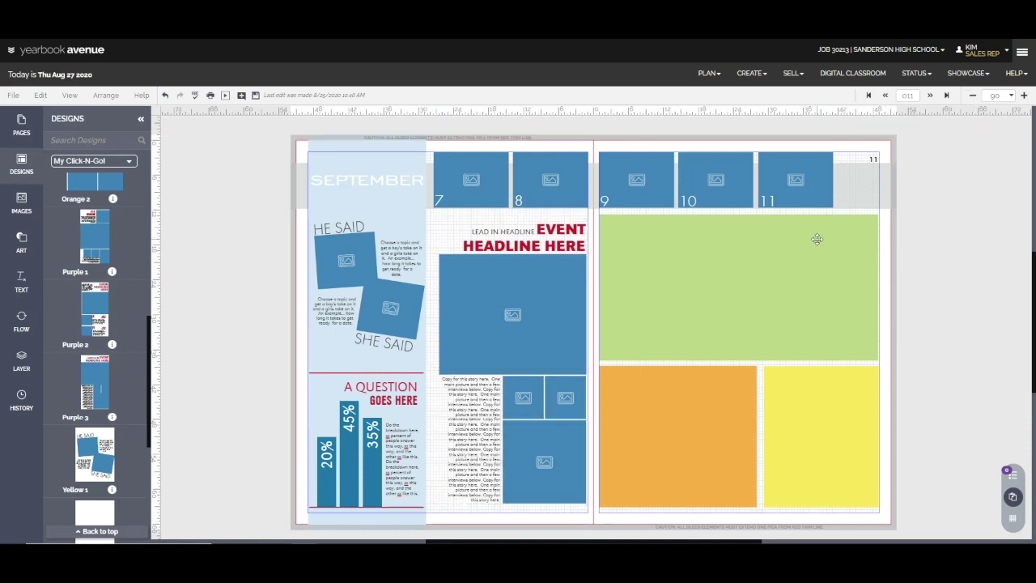
- Place the Green 1 HEADLINE design in the right page's green block and ungroup it
scroll(91, 296, up, 5)
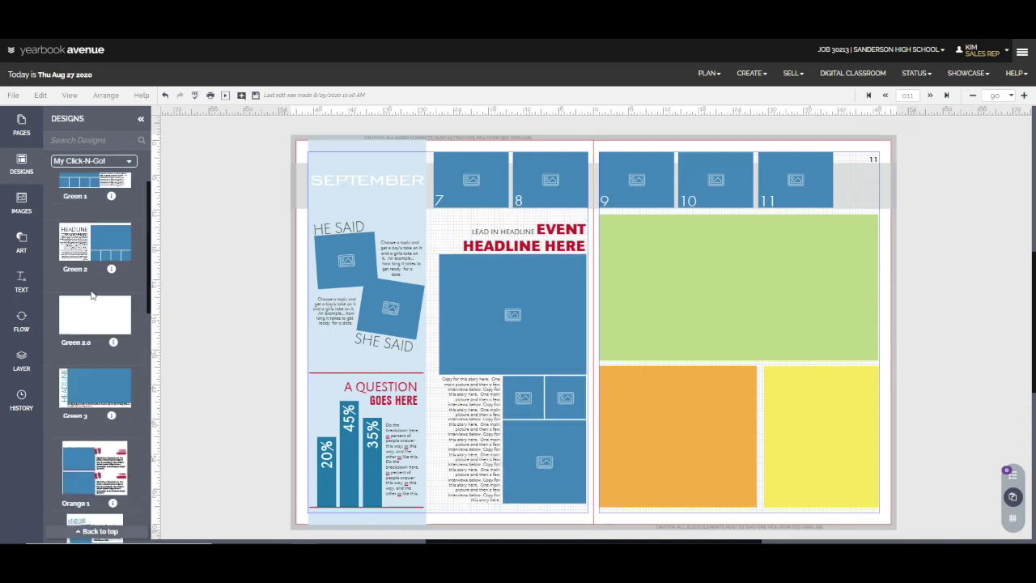
scroll(91, 296, up, 1)
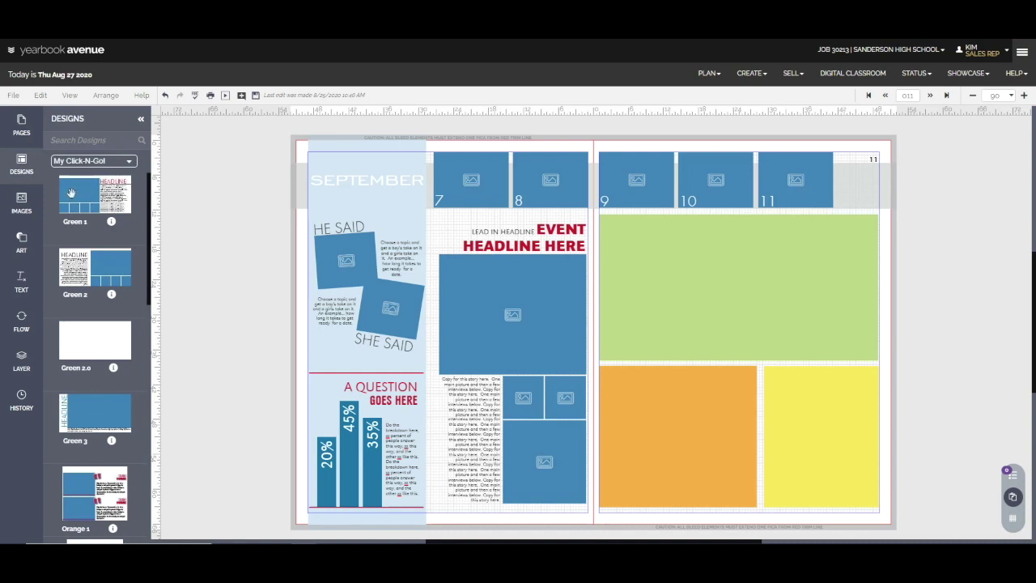
drag(71, 193, 716, 286)
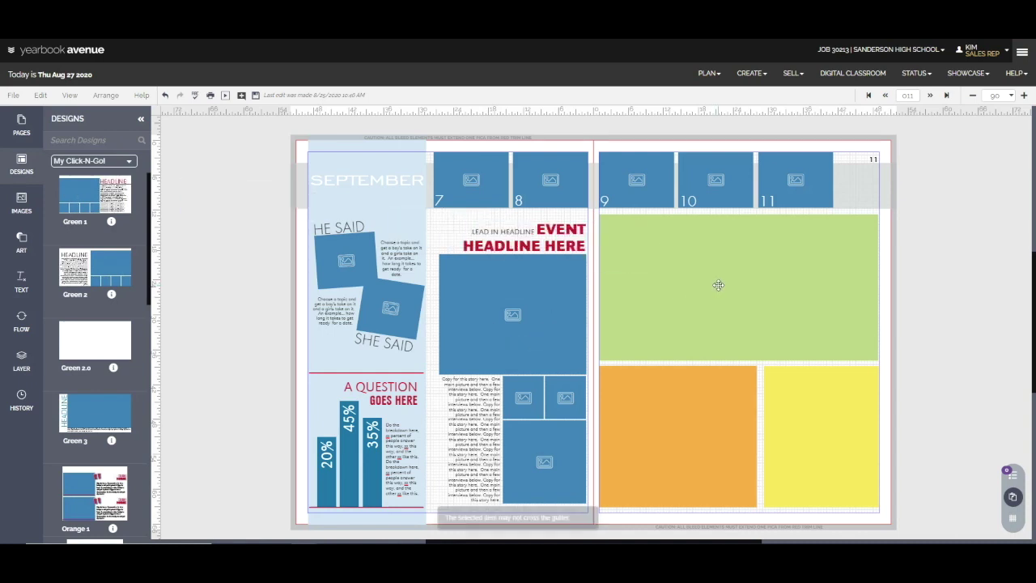
click(859, 220)
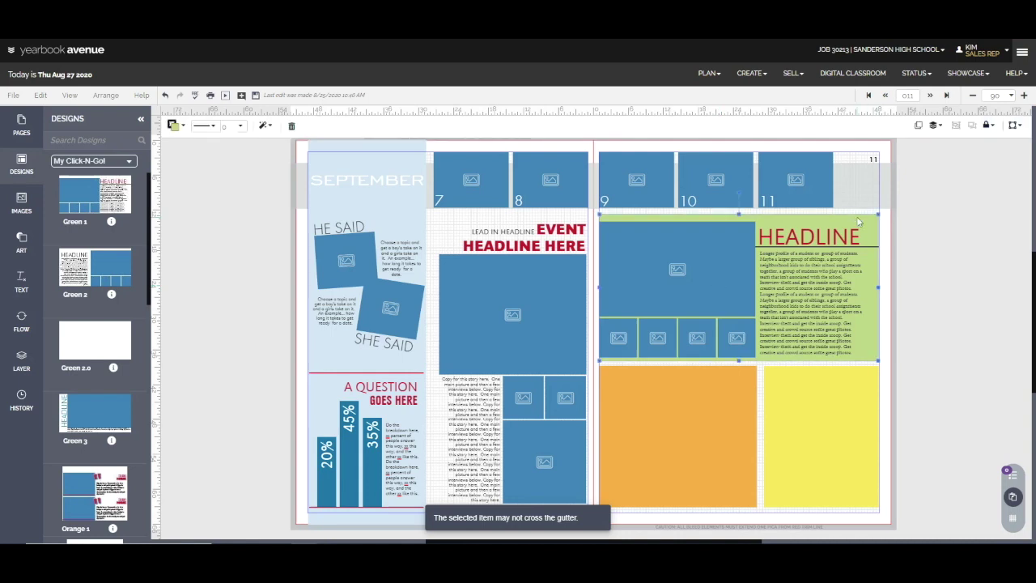
click(910, 232)
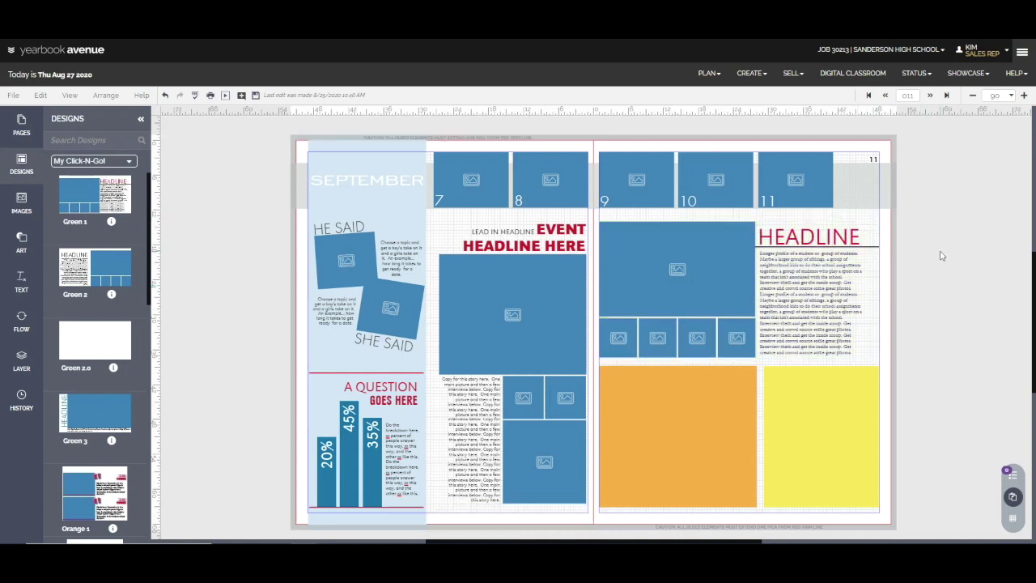
click(657, 262)
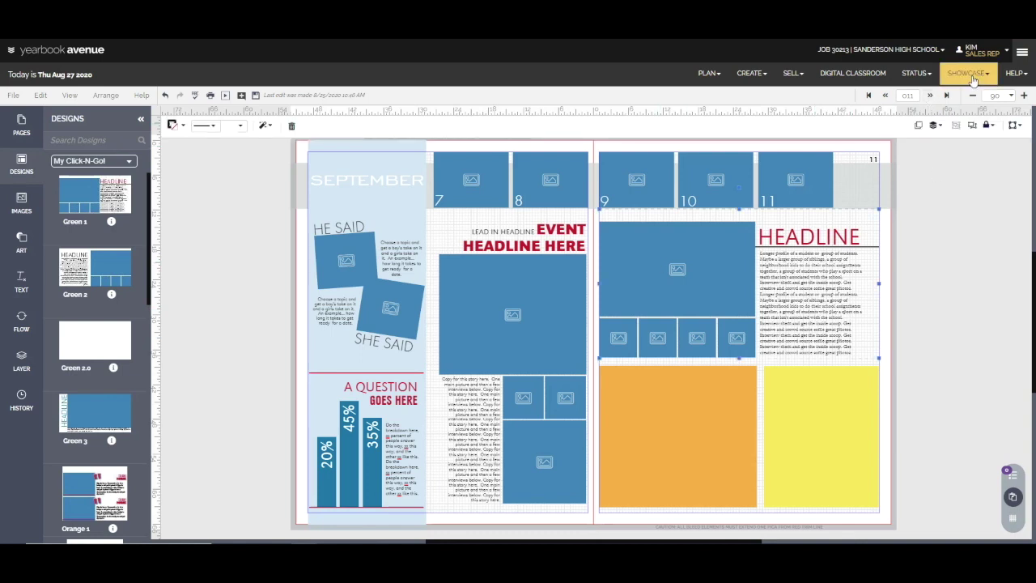
click(972, 128)
click(923, 312)
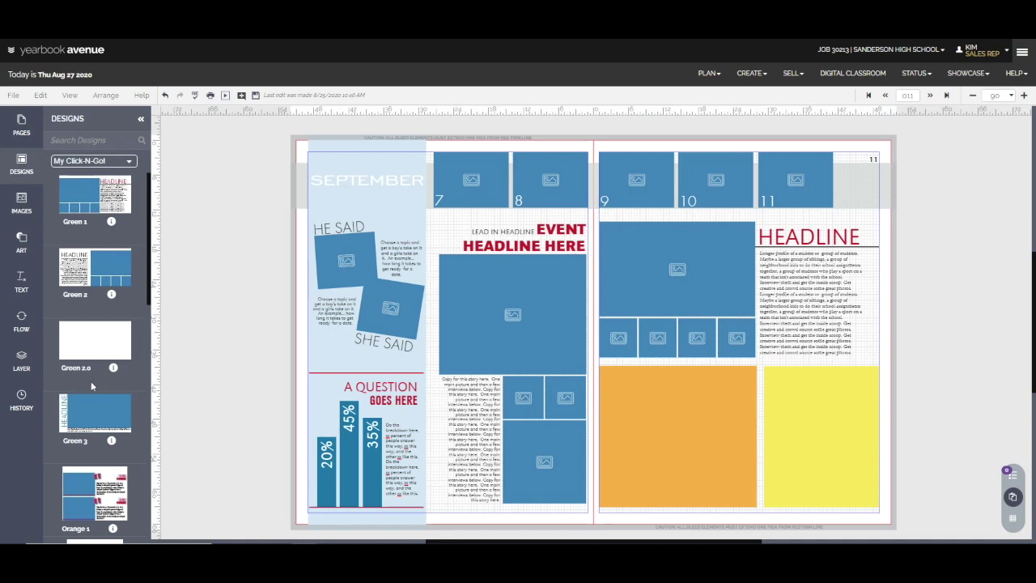
- Drop the Orange 2 HEADLINE module into the orange block on the right page
scroll(90, 381, down, 3)
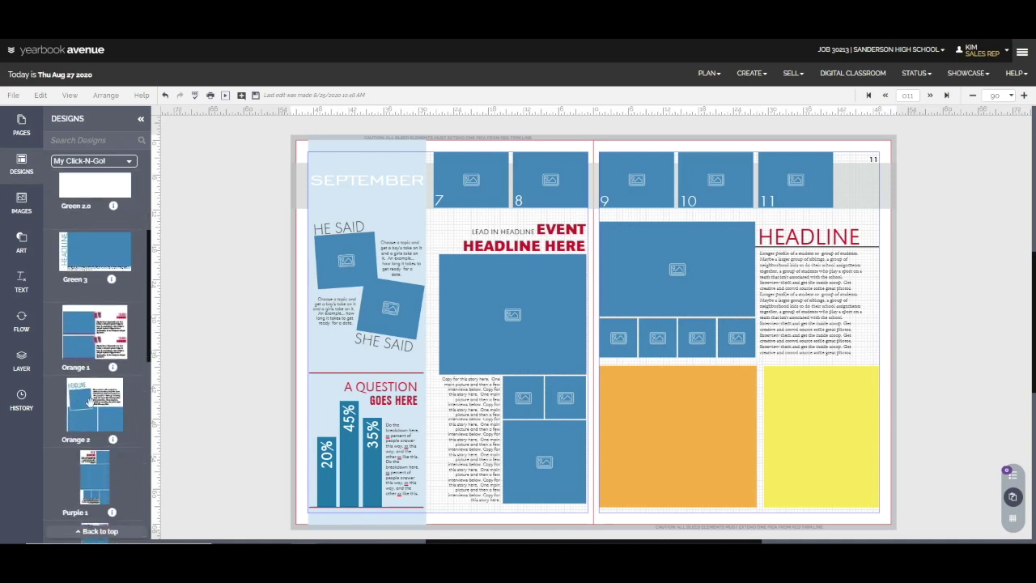
drag(92, 402, 690, 437)
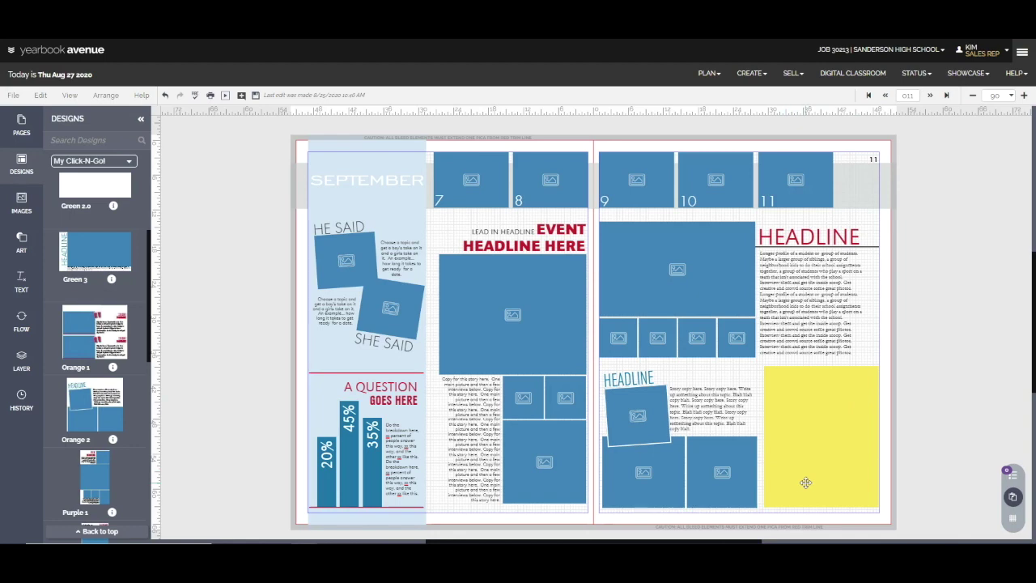
- Place the Yellow 2 Student Name module in the yellow box and nudge the HEADLINE group into place
scroll(88, 463, down, 4)
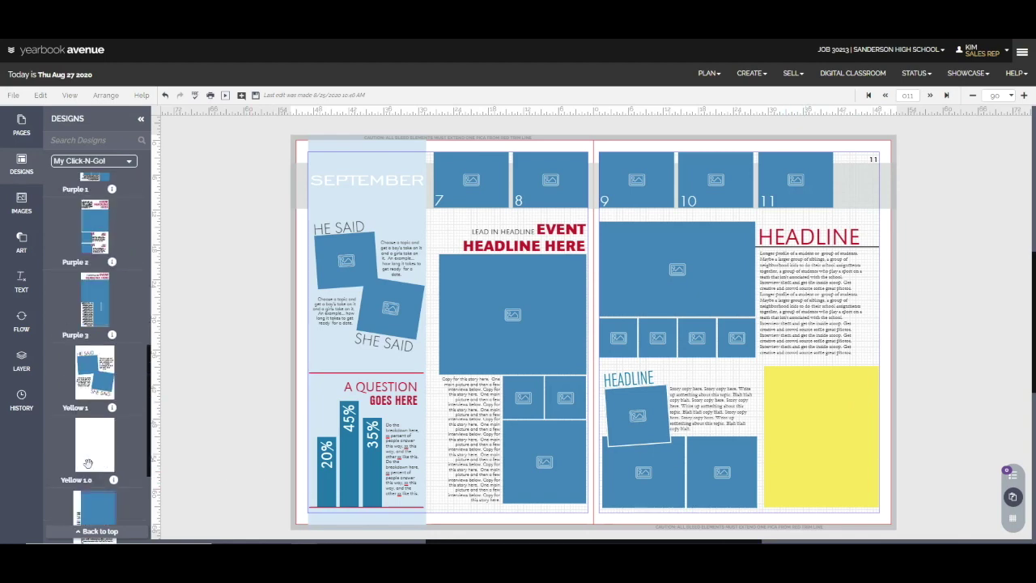
scroll(89, 463, down, 3)
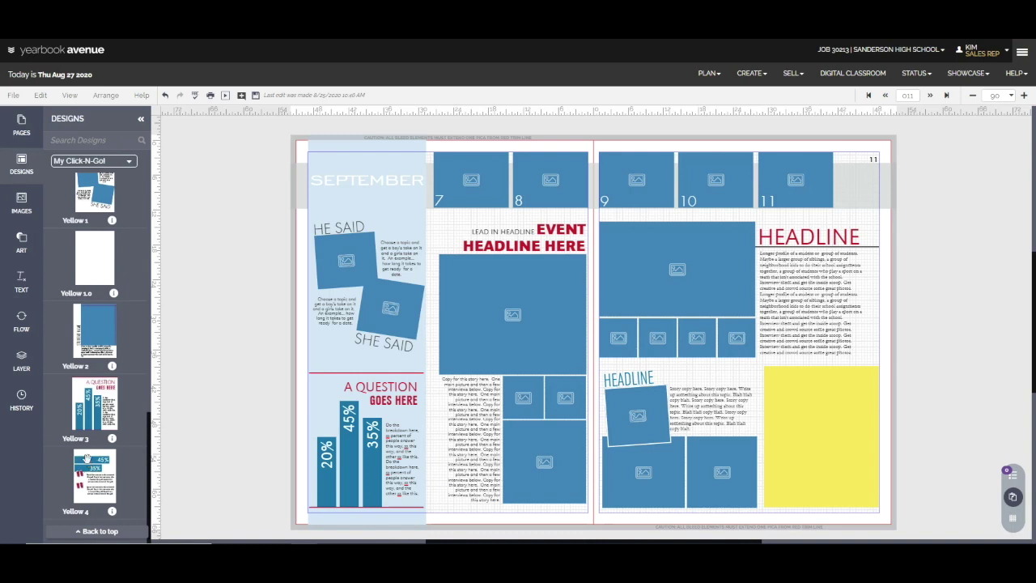
drag(87, 334, 824, 426)
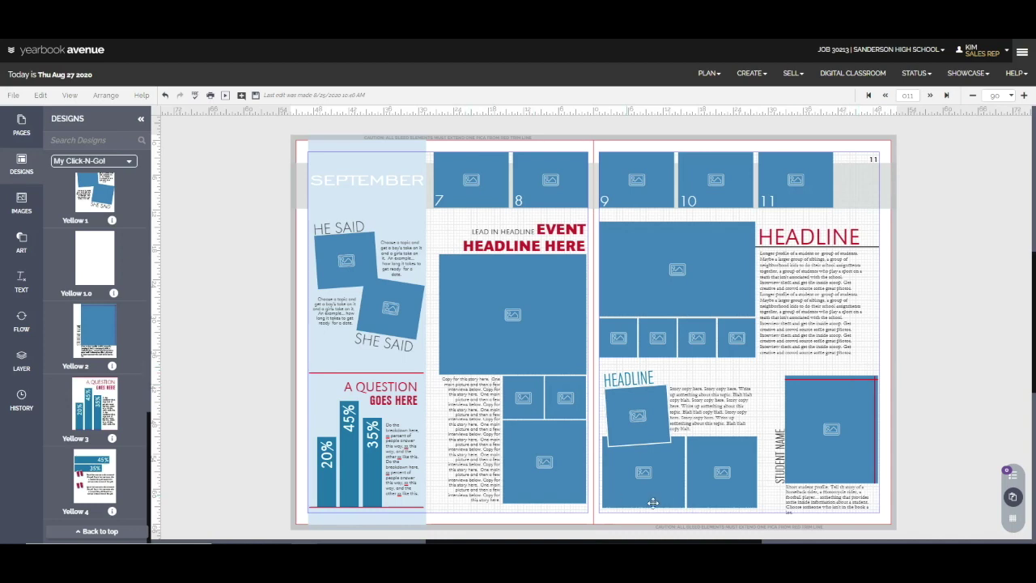
drag(653, 486, 647, 488)
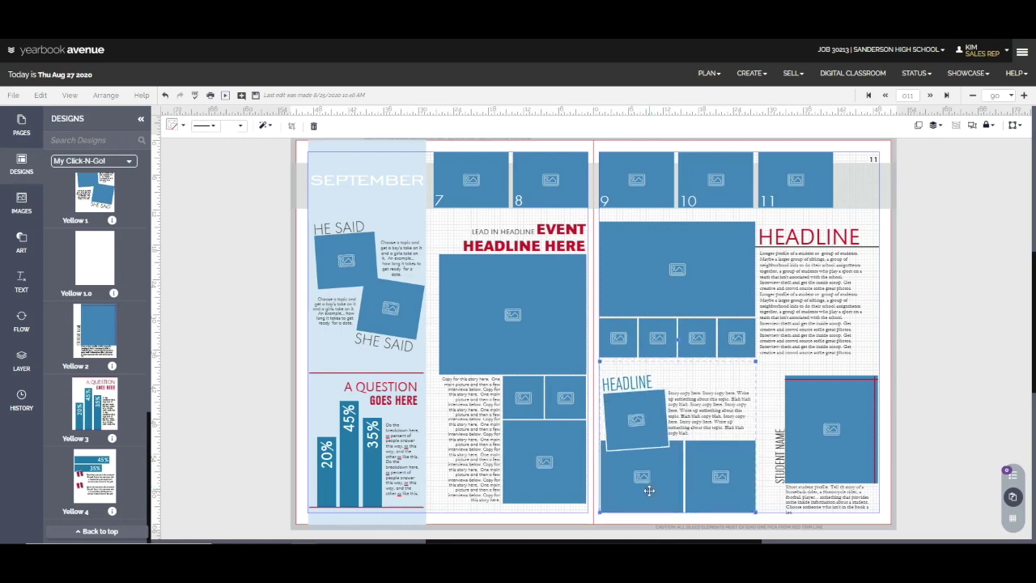
click(917, 448)
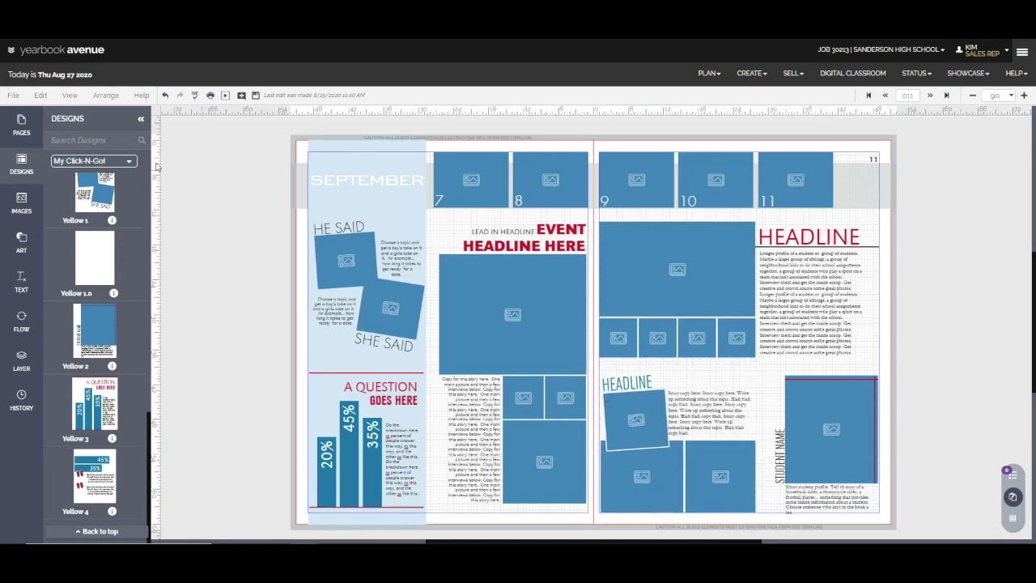
- Discard the module edits, browse spreads 004–005 and 006–007, then return to 010–011
click(22, 126)
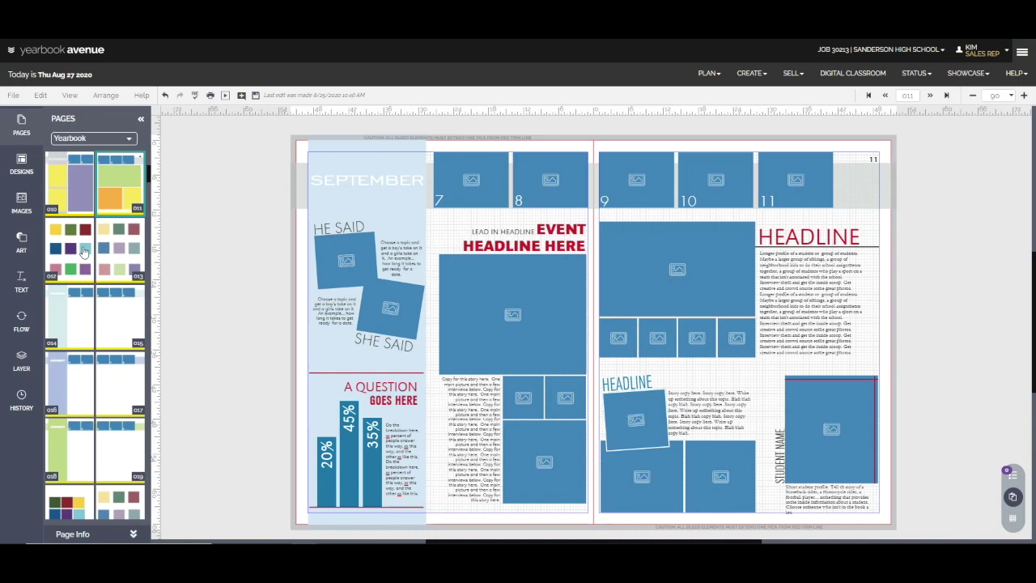
scroll(89, 253, up, 5)
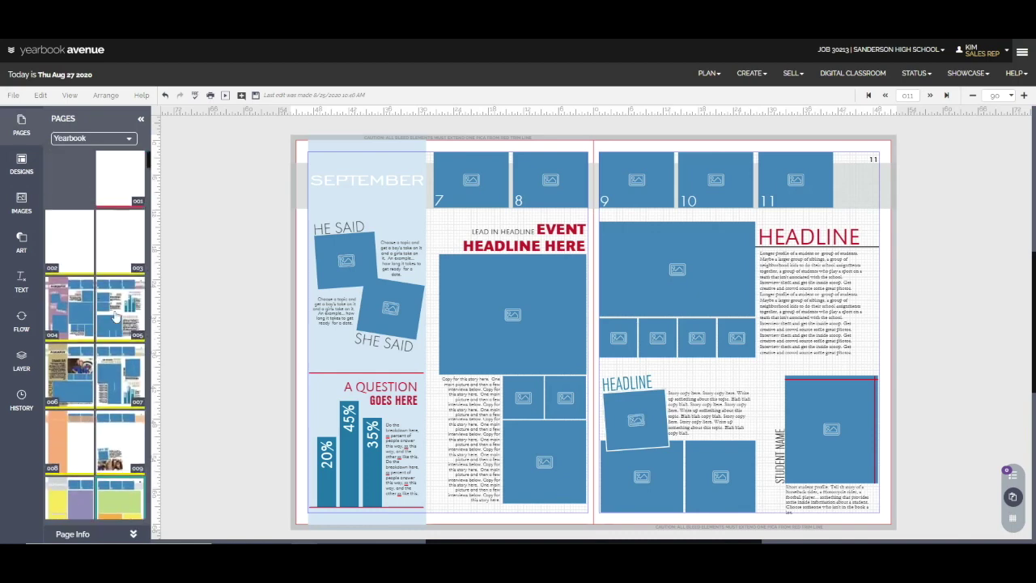
click(115, 318)
click(518, 321)
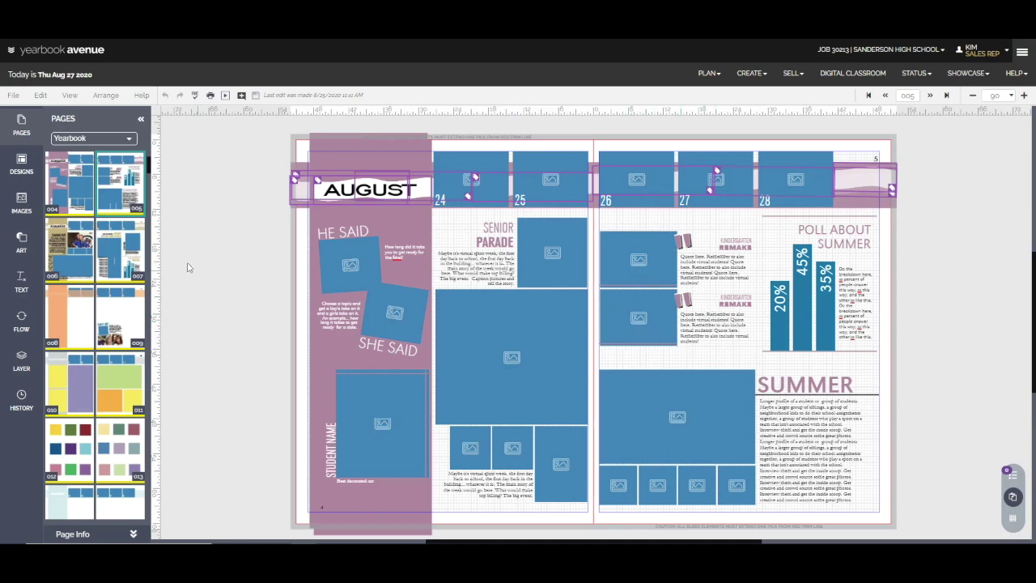
click(120, 259)
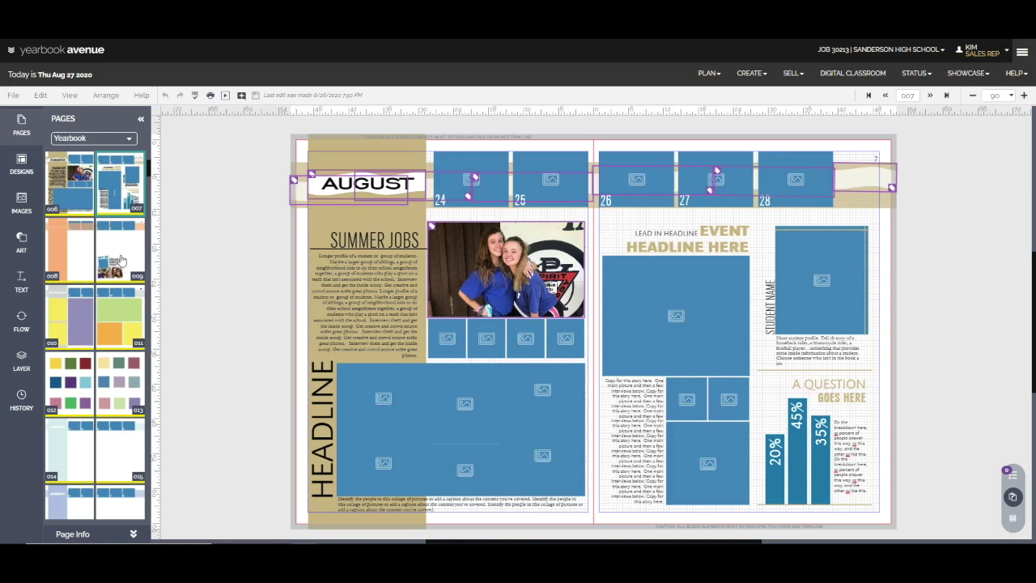
click(109, 332)
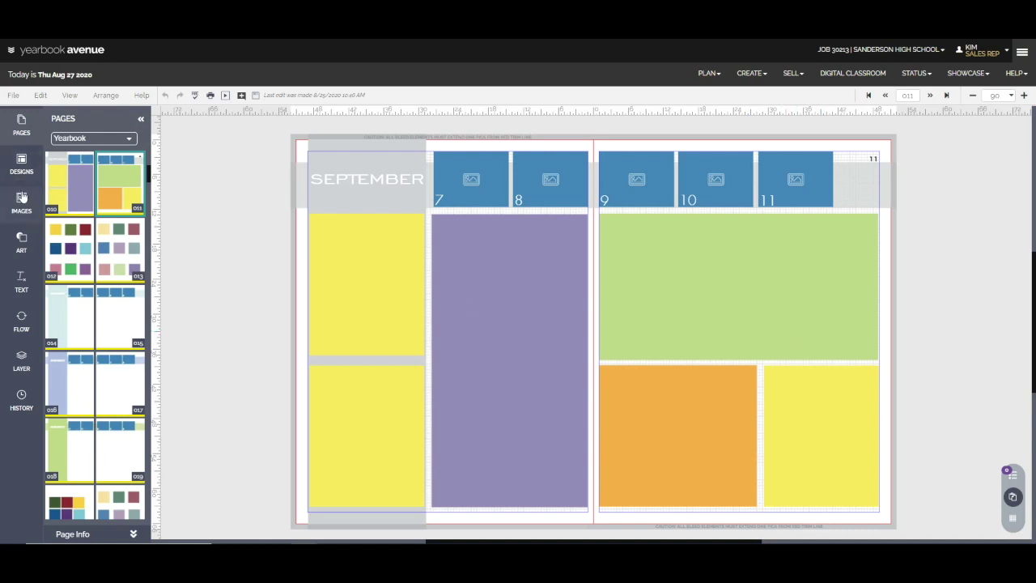
- Add two square image frames side by side onto the green block
click(23, 248)
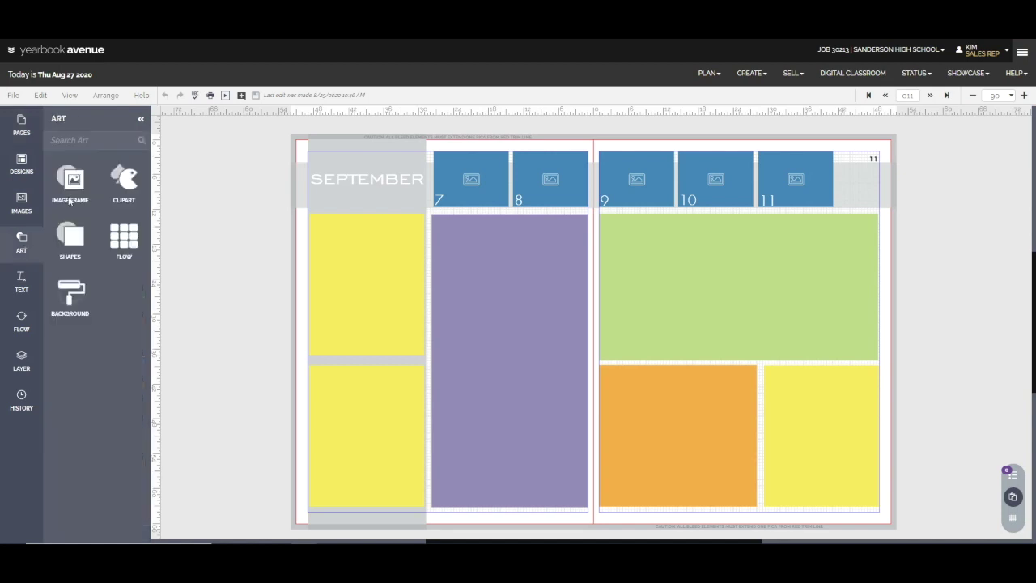
drag(63, 239, 621, 253)
drag(69, 232, 733, 257)
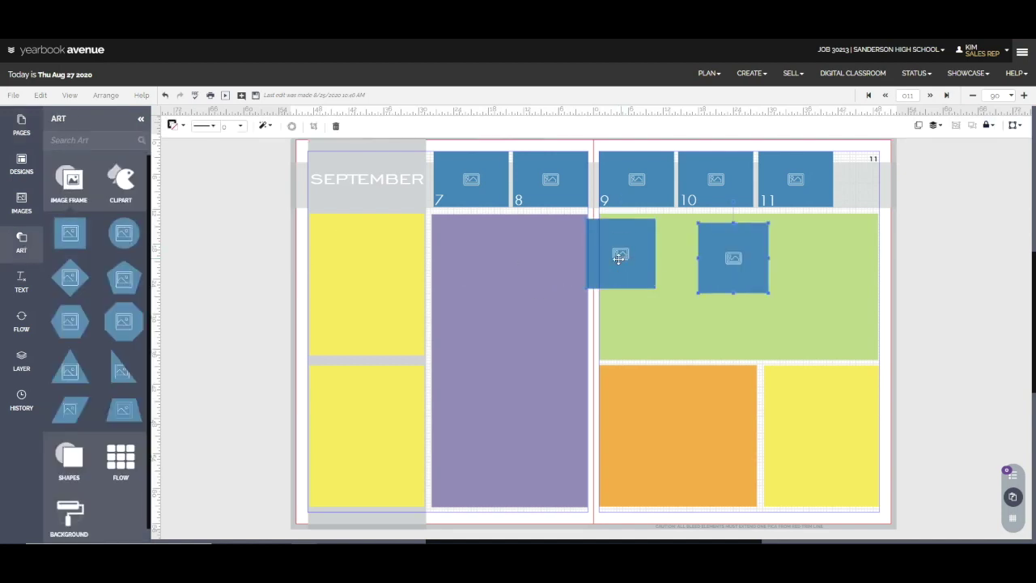
drag(621, 254, 661, 260)
- Top-align the two square frames and nudge them into the green block's top-left corner
shift+click(718, 258)
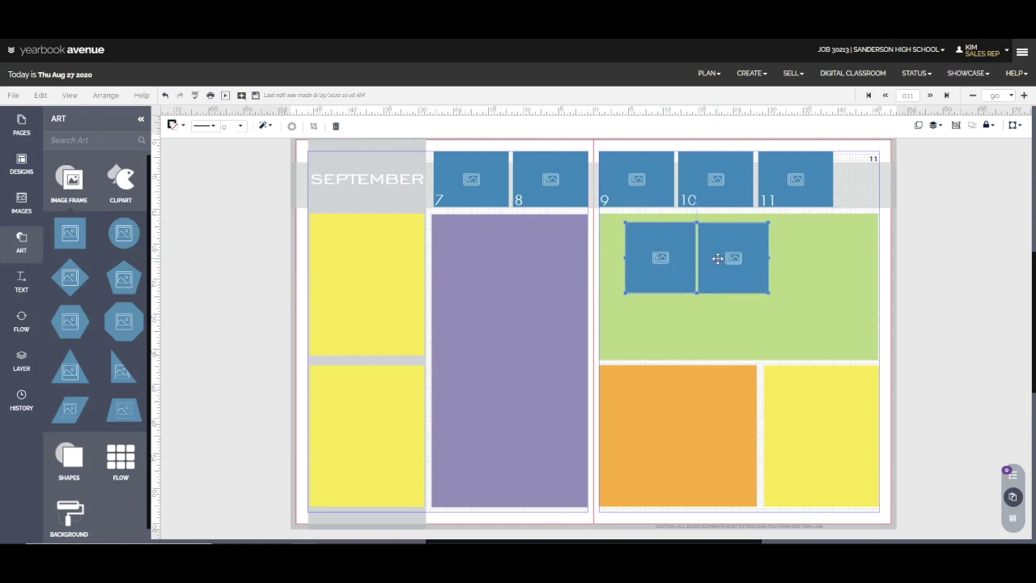
click(932, 127)
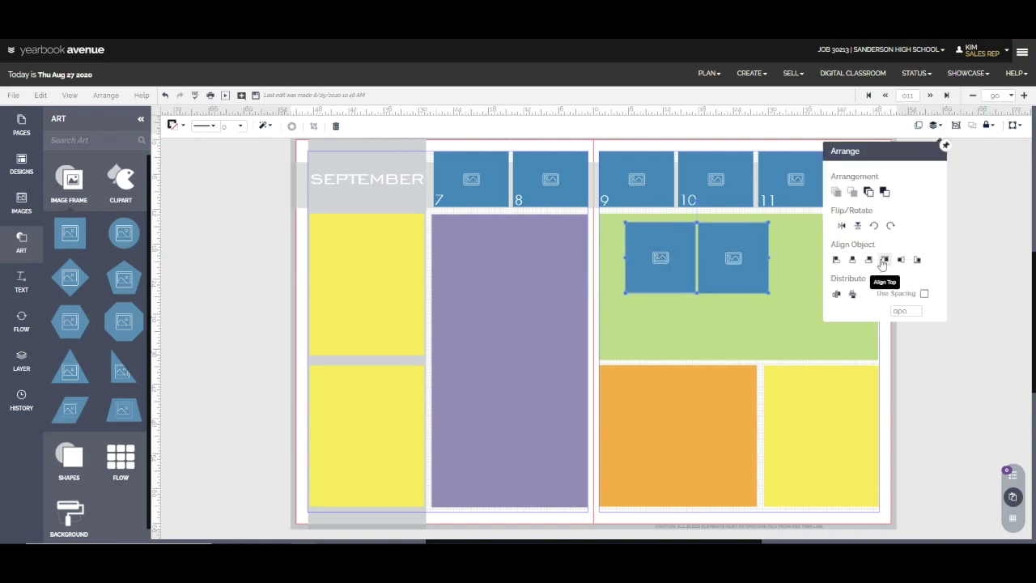
click(881, 263)
drag(741, 250, 731, 247)
key(ctrl+z)
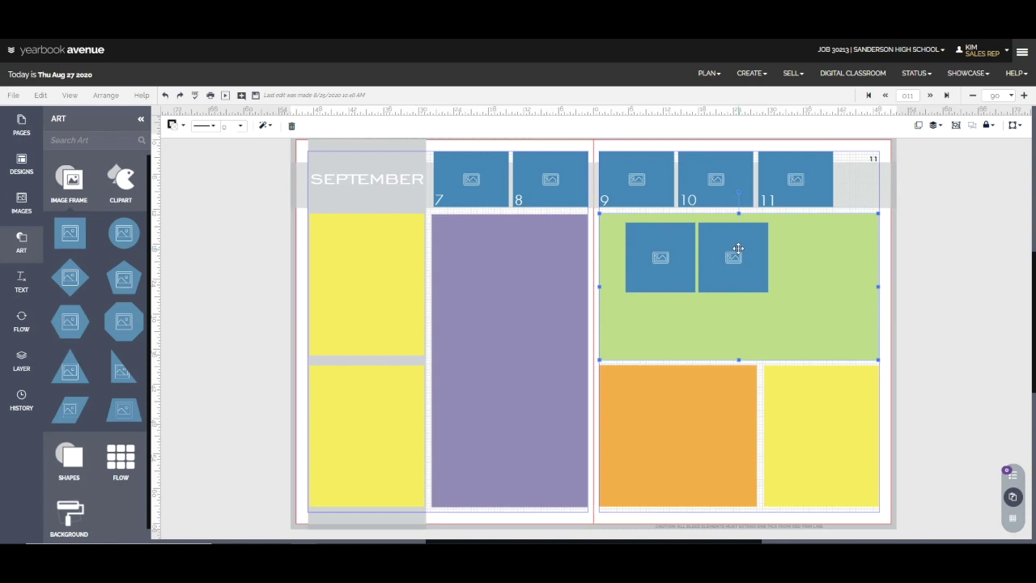
click(732, 249)
shift+click(672, 254)
key(Left)
key(Left)
key(Left)
key(Left)
key(Left)
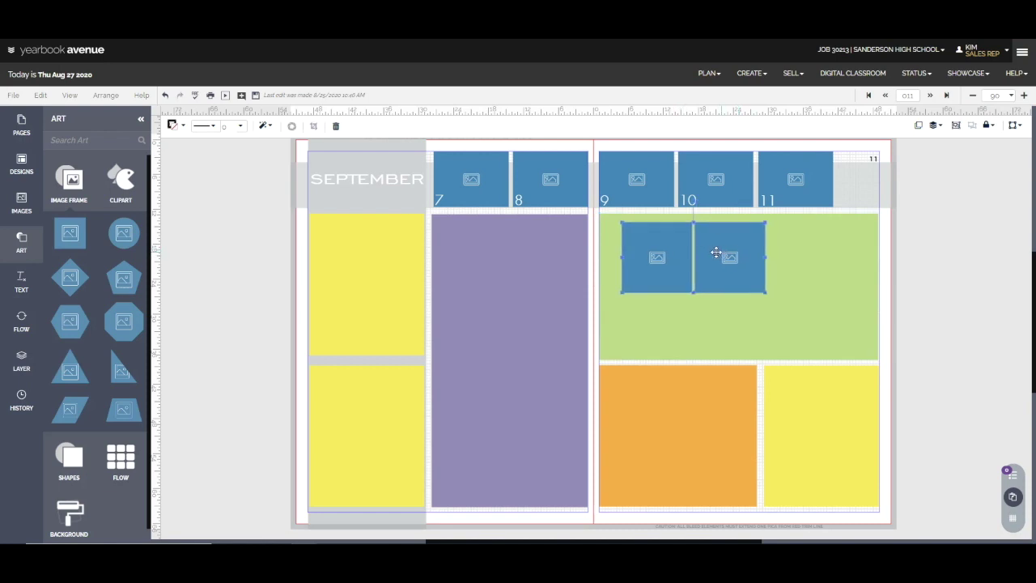
drag(694, 255, 677, 251)
click(22, 285)
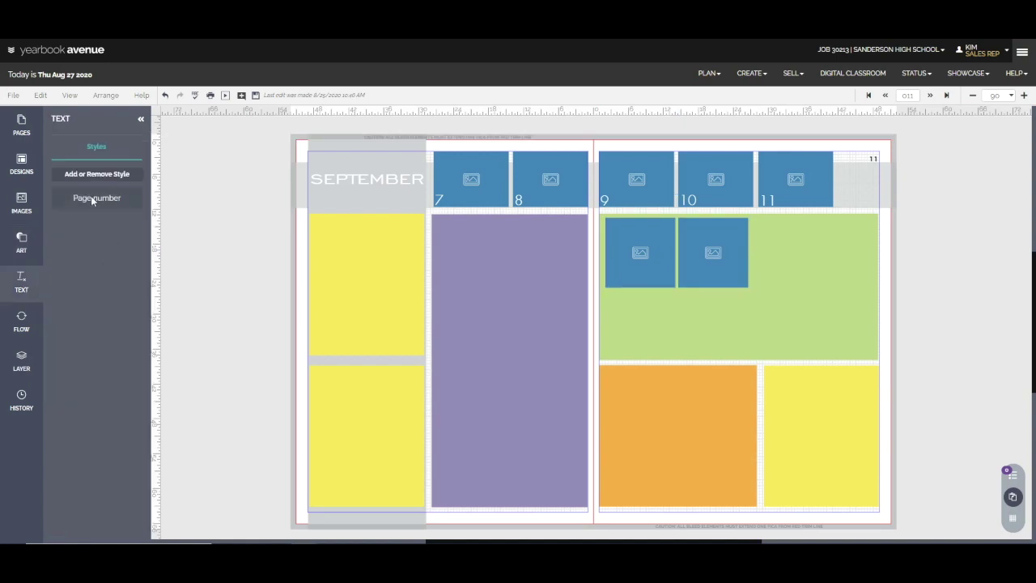
- Duplicate the SEPTEMBER title and move the copy into the green block's top right
click(377, 186)
click(918, 124)
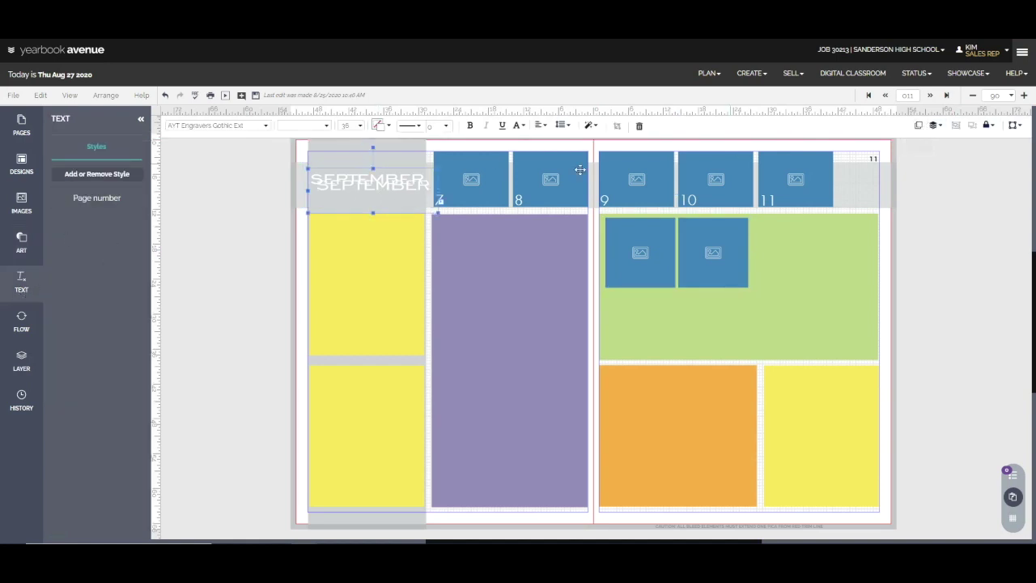
drag(409, 188, 845, 236)
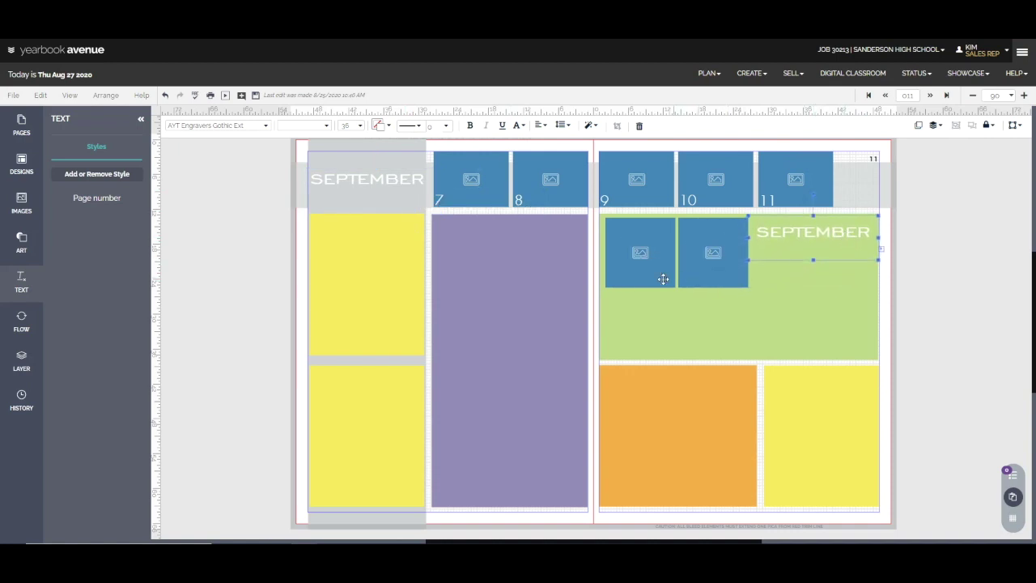
- Add a hexagon photo frame from Art to the green block and enlarge it below SEPTEMBER
click(24, 245)
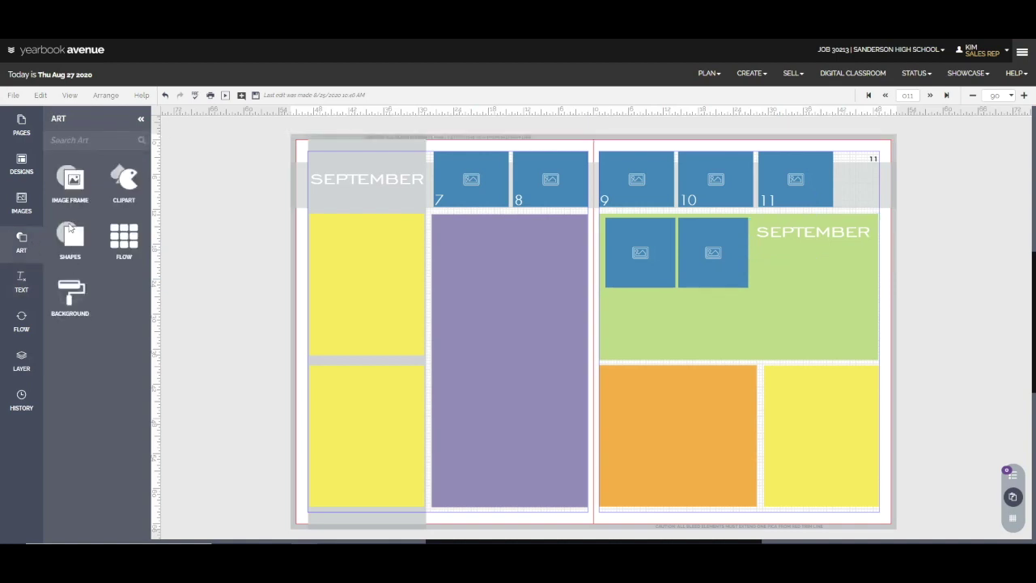
click(88, 188)
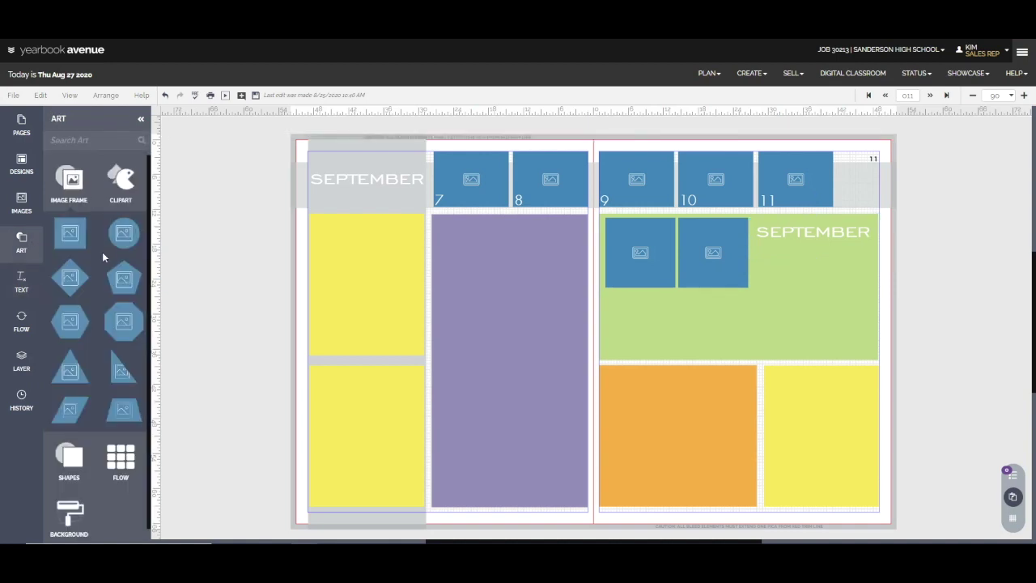
click(71, 320)
drag(330, 184, 750, 285)
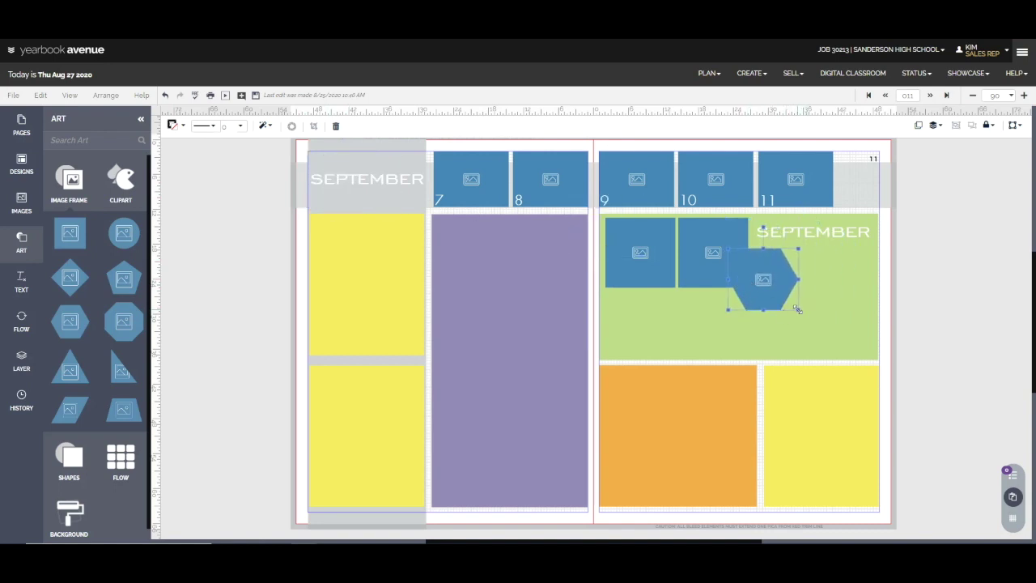
drag(797, 308, 821, 313)
click(950, 315)
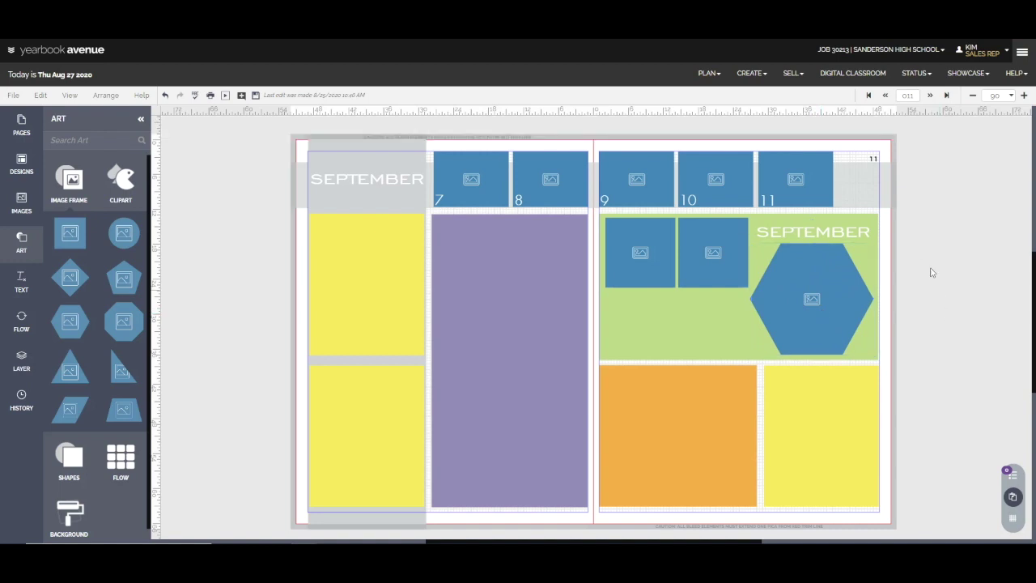
- Delete the green block, select the two square frames and hexagon, and start Save as Click-N-Go
click(712, 328)
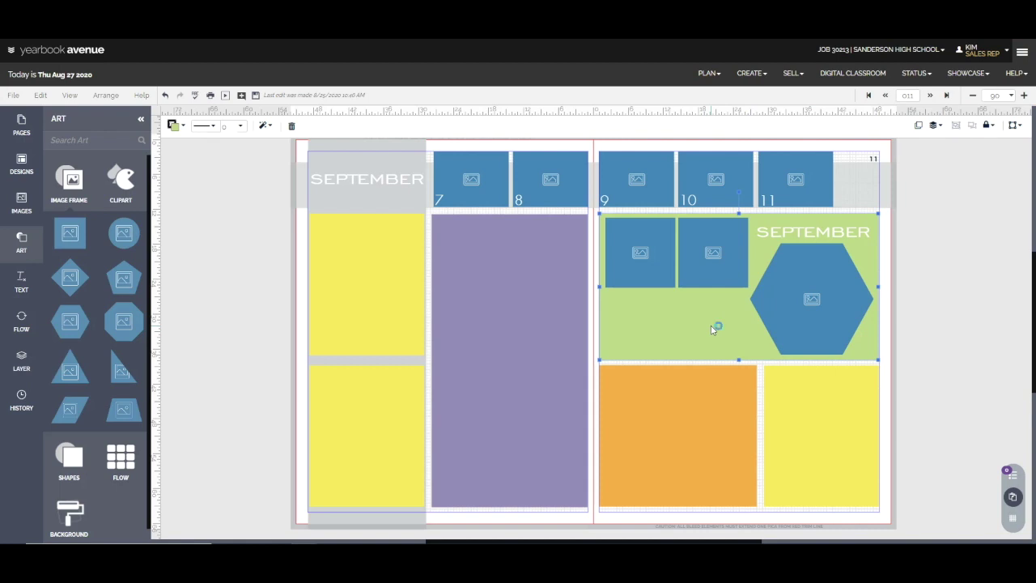
key(Delete)
drag(613, 348, 901, 235)
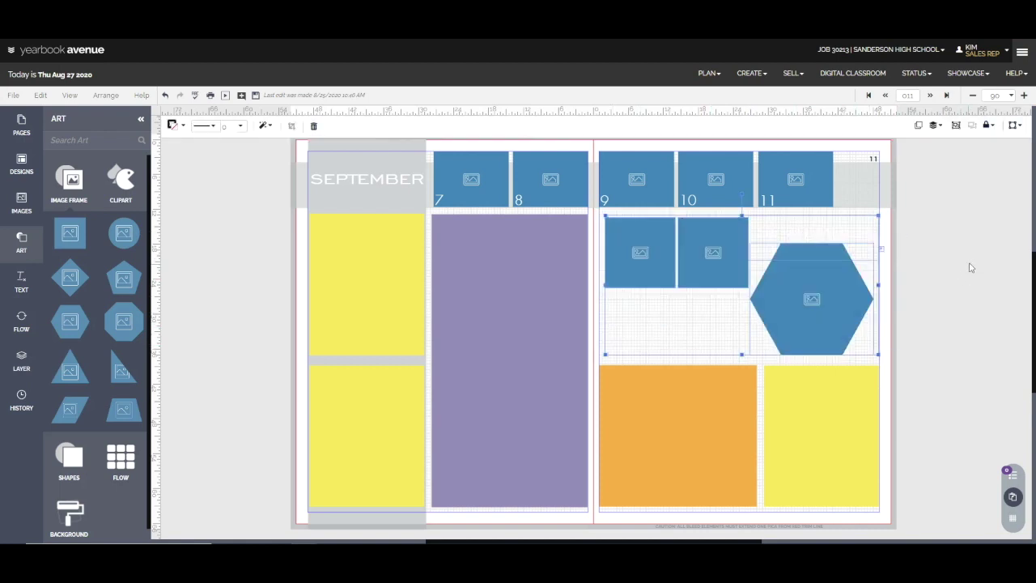
click(15, 97)
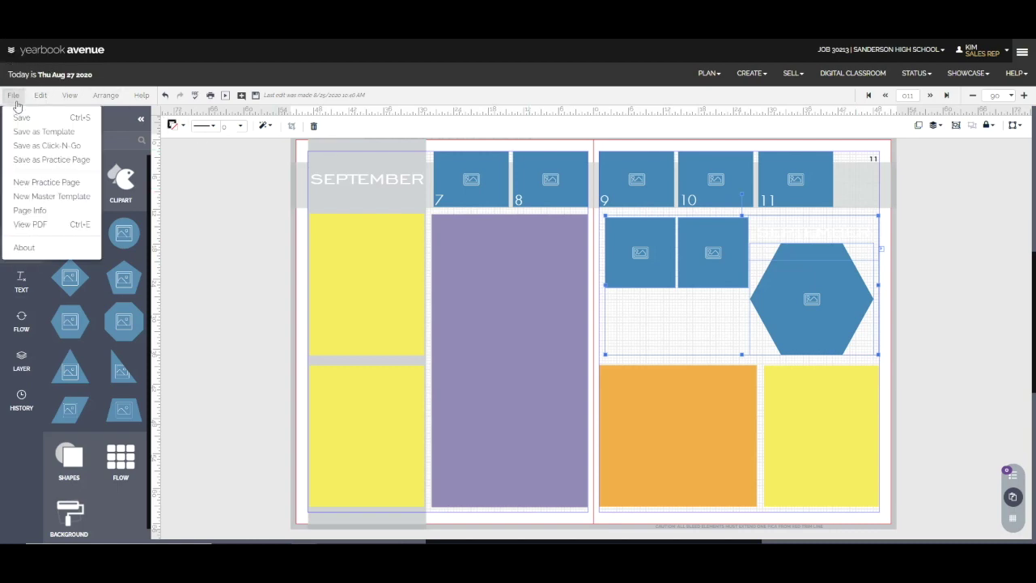
click(27, 147)
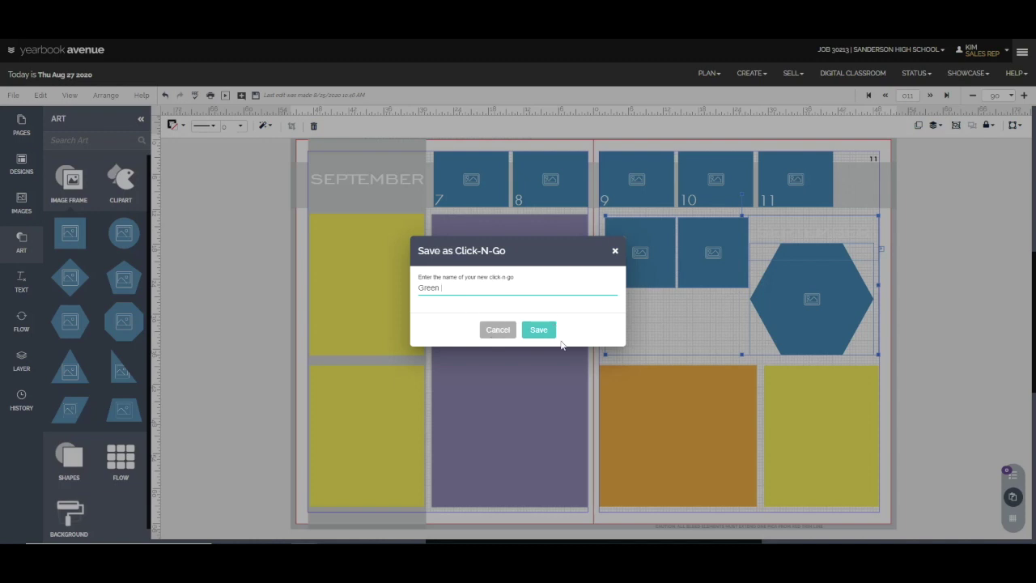
- Cancel the module save and view the My Click-N-Go! design collection
click(498, 333)
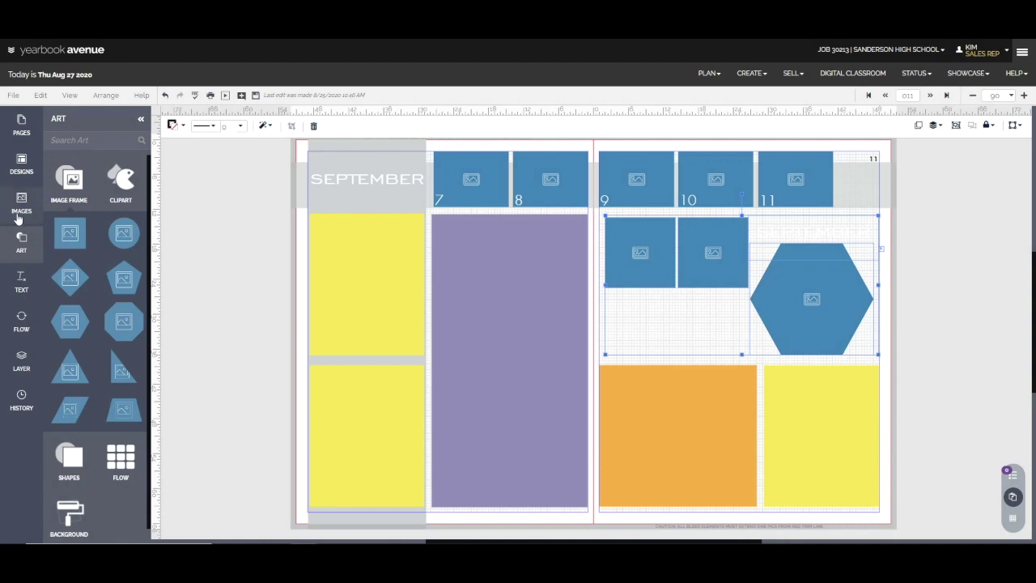
click(22, 162)
click(131, 162)
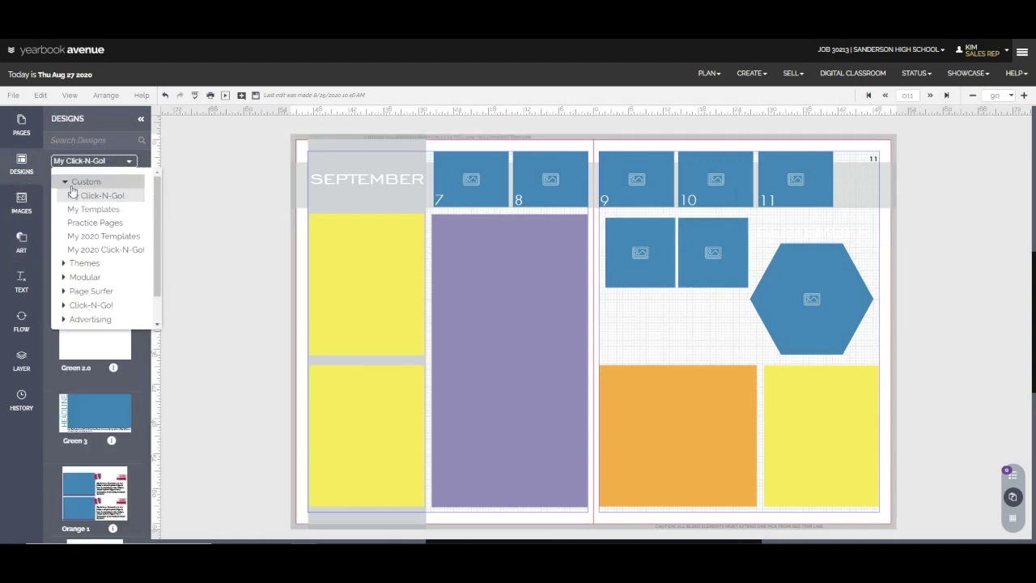
click(131, 162)
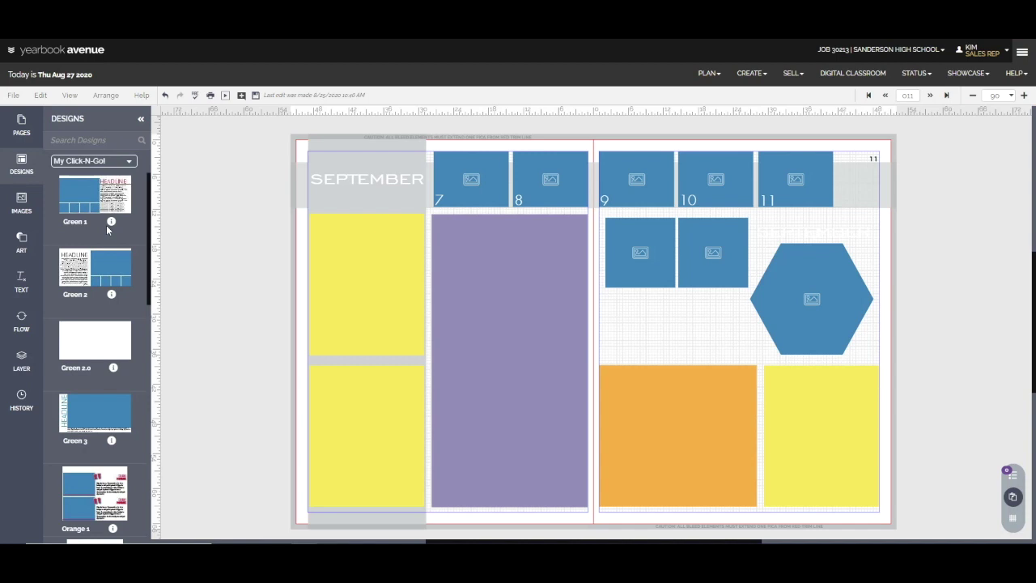
- Delete the three photo frames, then open spread 004–005, saving the September spread's changes
drag(600, 212, 887, 352)
key(Delete)
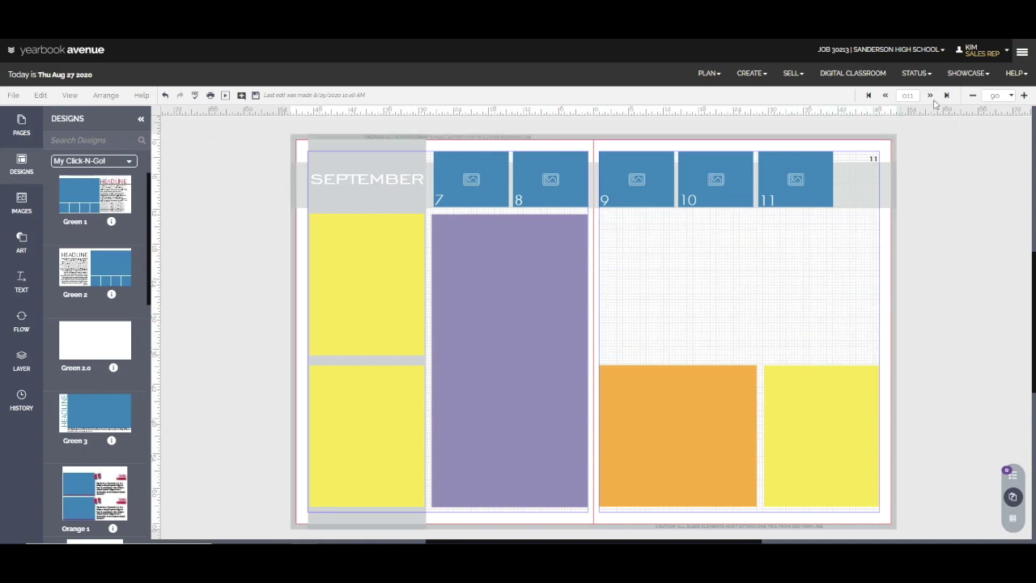
click(20, 123)
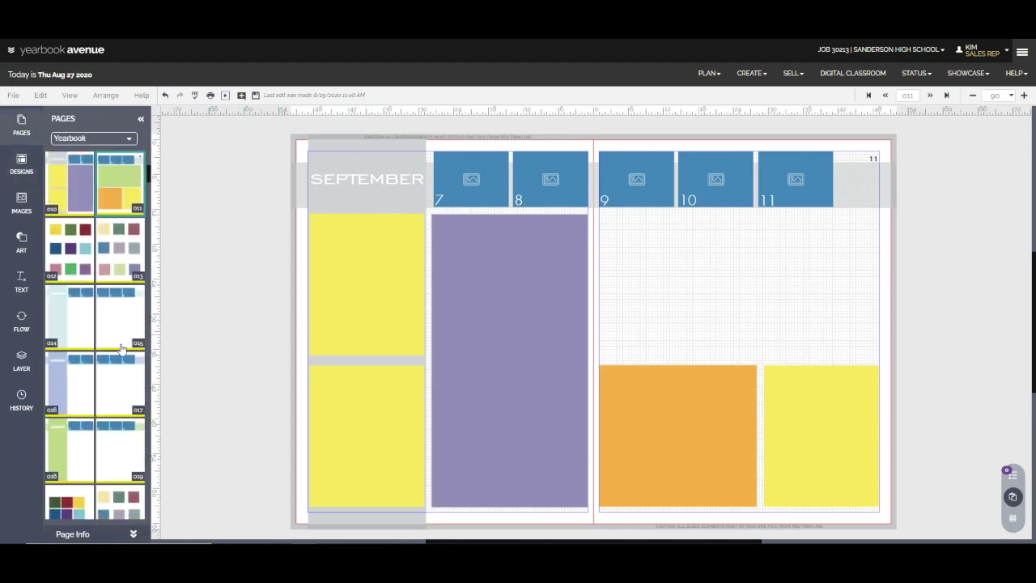
scroll(83, 343, up, 5)
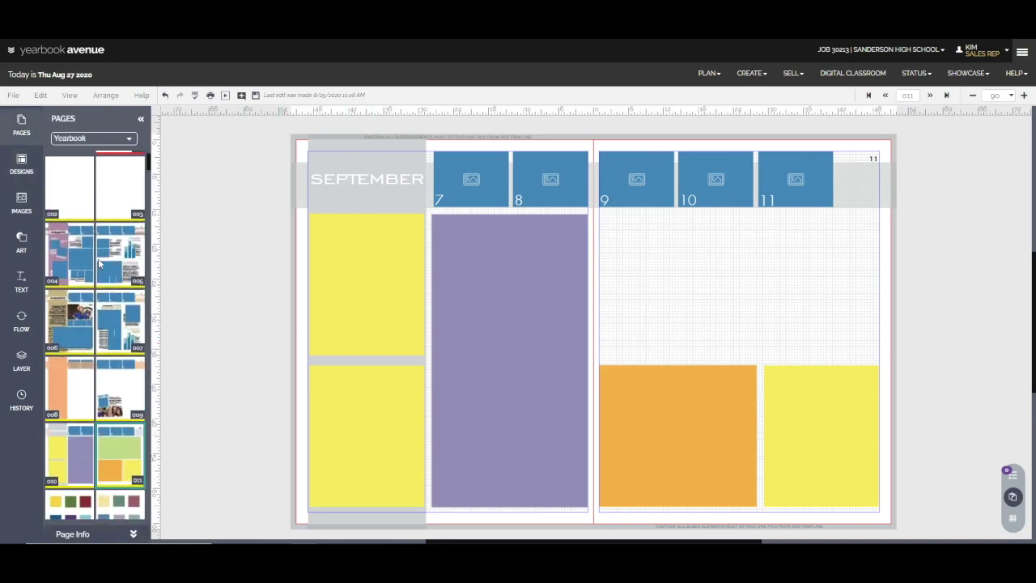
click(98, 258)
click(474, 320)
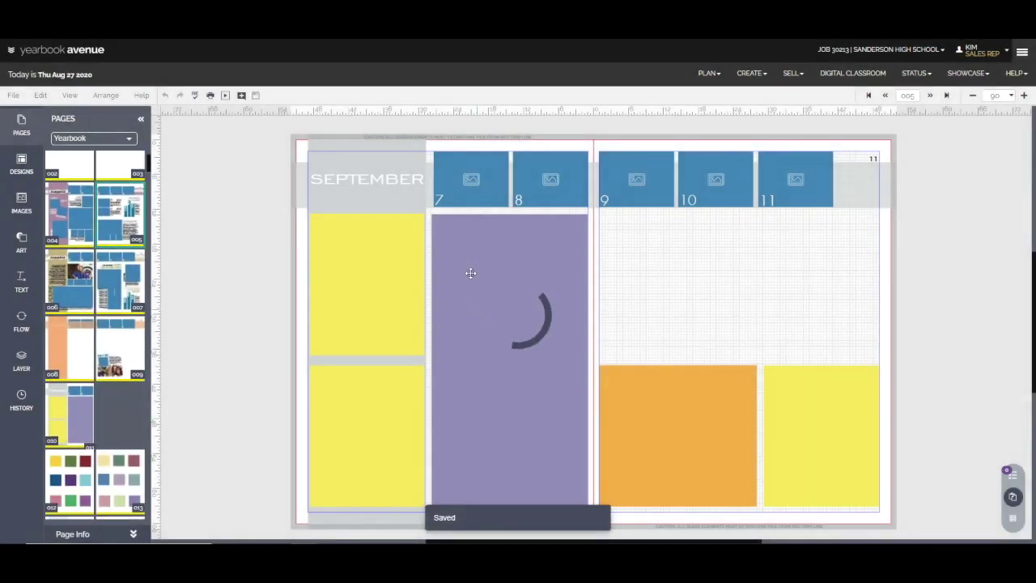